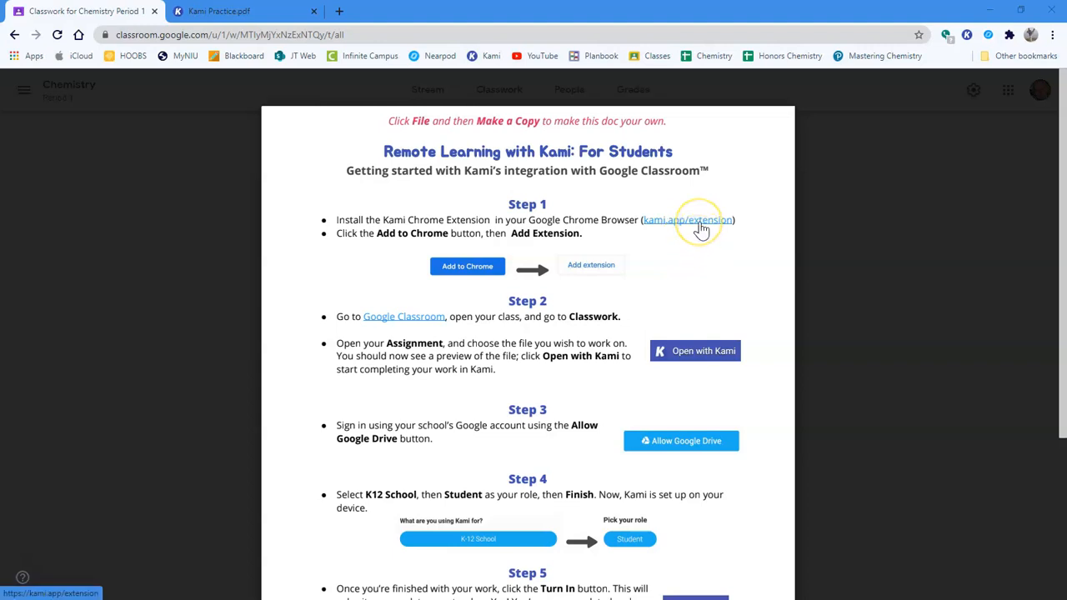
- View the Kami extension's Chrome Web Store page from the Step 1 link, and close that page
left_click(699, 220)
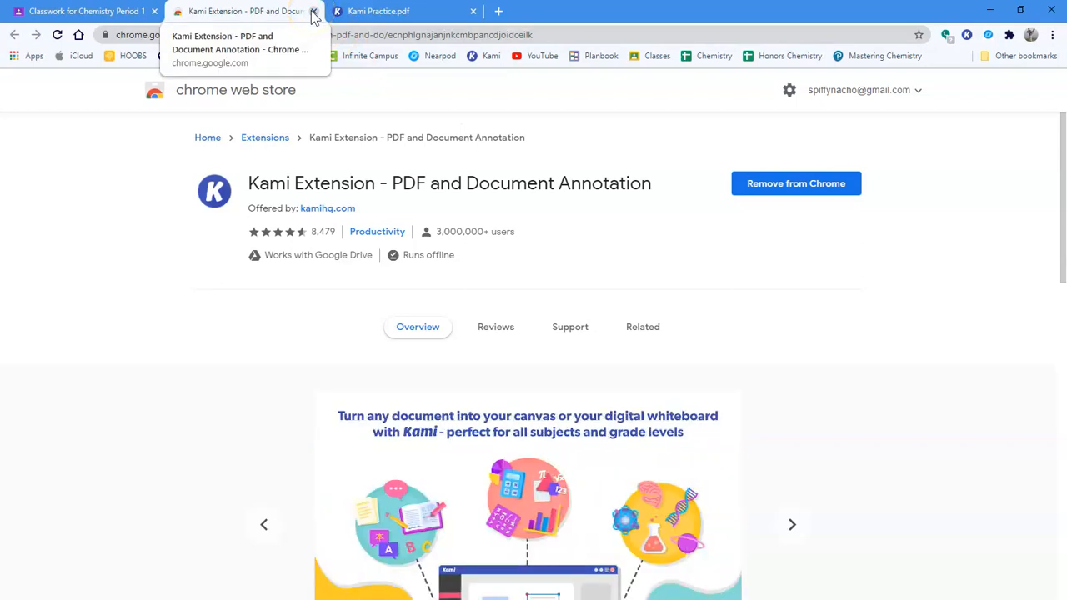
left_click(313, 16)
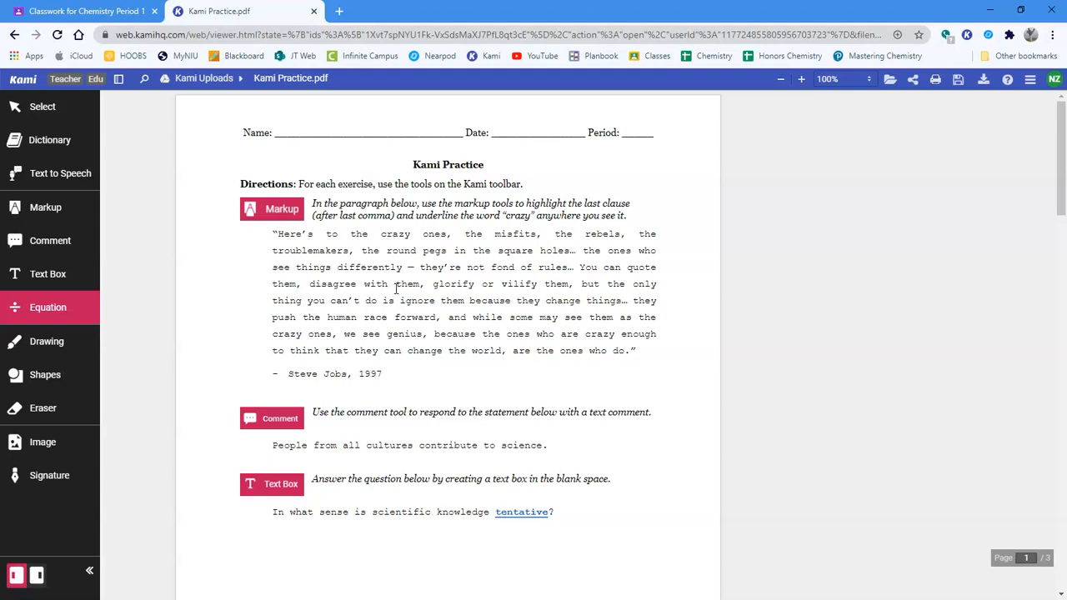
- Highlight the quote's last clause, from "because the ones who are crazy enough" to "who do", in yellow with the Text Highlighter
left_click(38, 210)
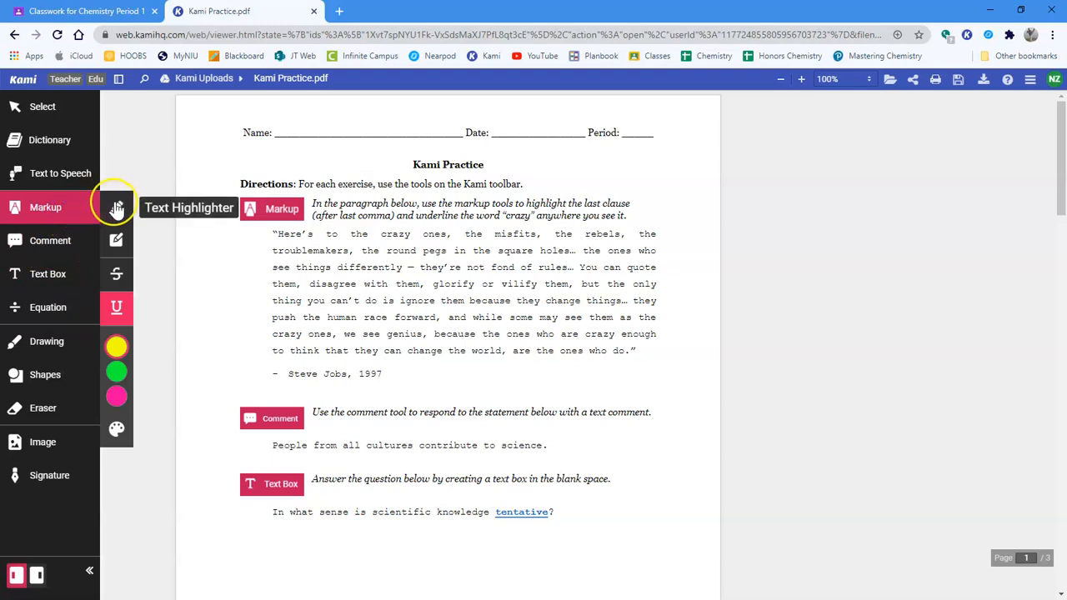
left_click(117, 208)
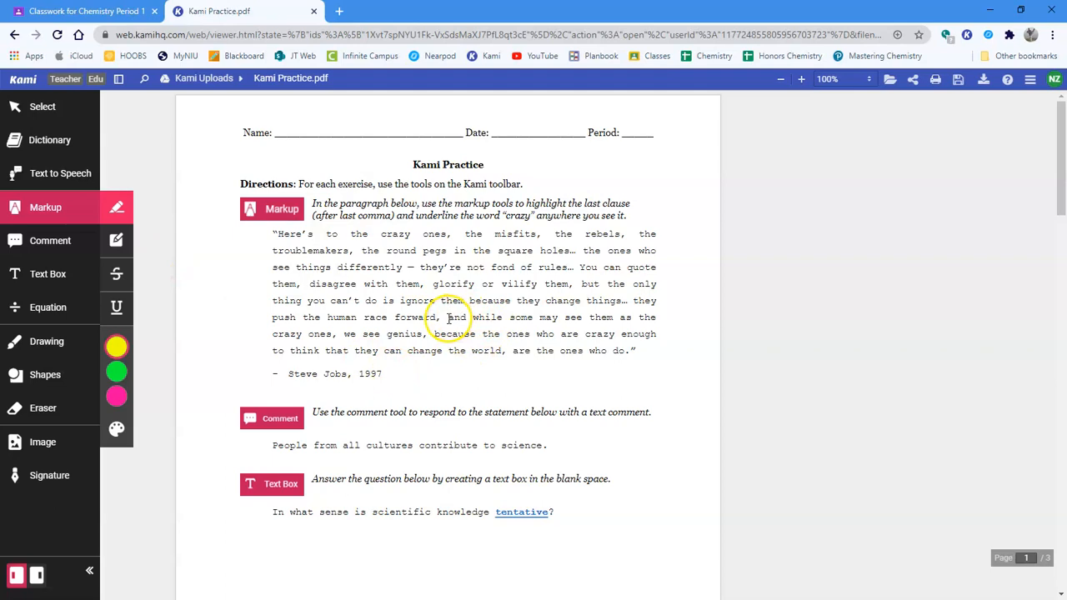
left_click_drag(434, 334, 626, 358)
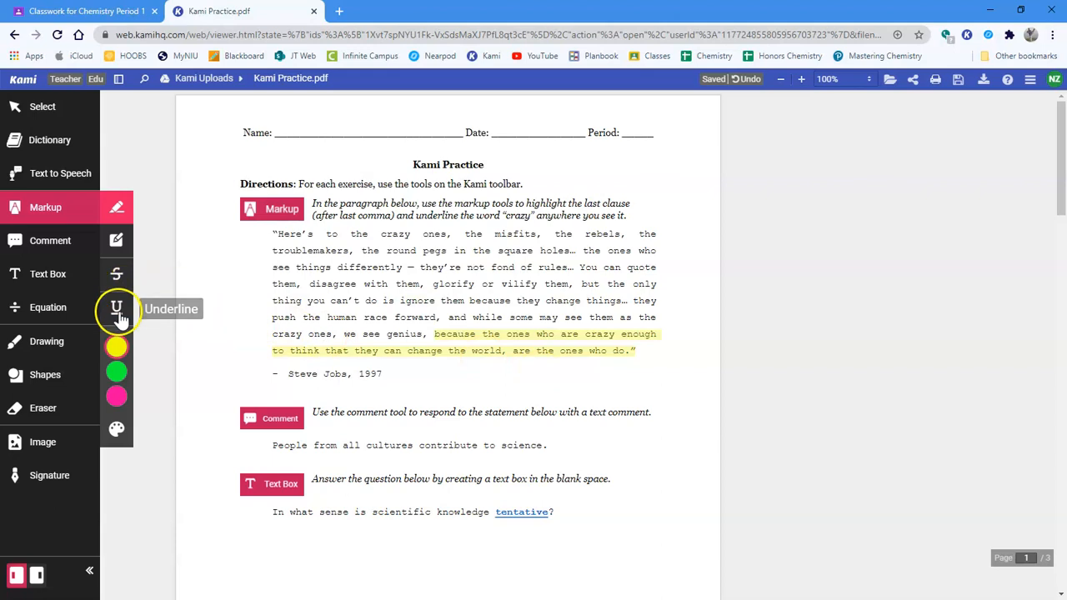
- Underline the word "crazy" in the first line of the quote in yellow
left_click(118, 311)
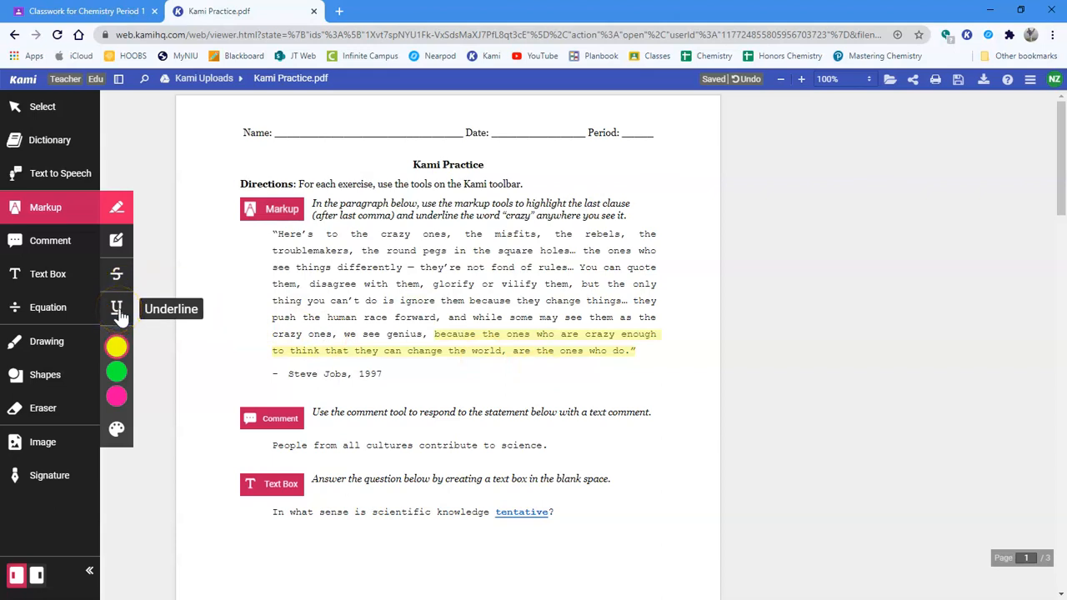
left_click(120, 314)
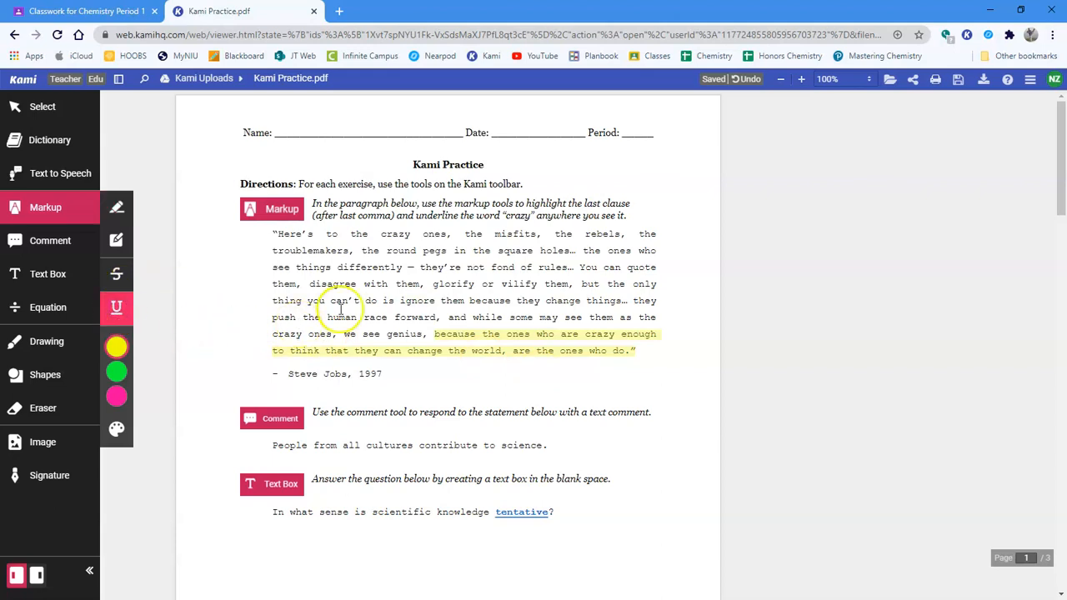
double_click(395, 235)
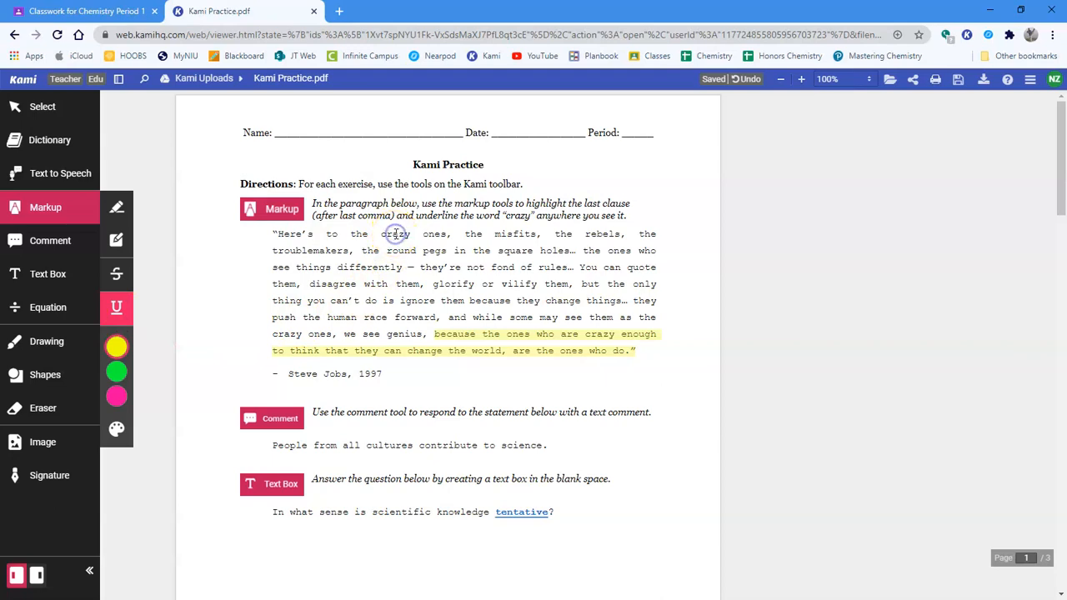
left_click(601, 337)
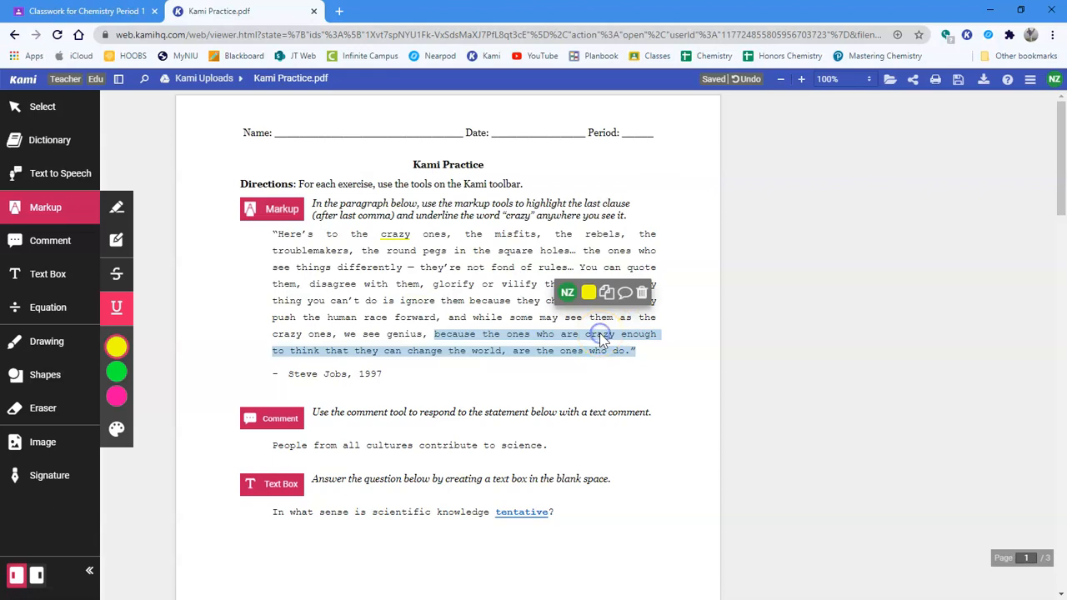
left_click(583, 440)
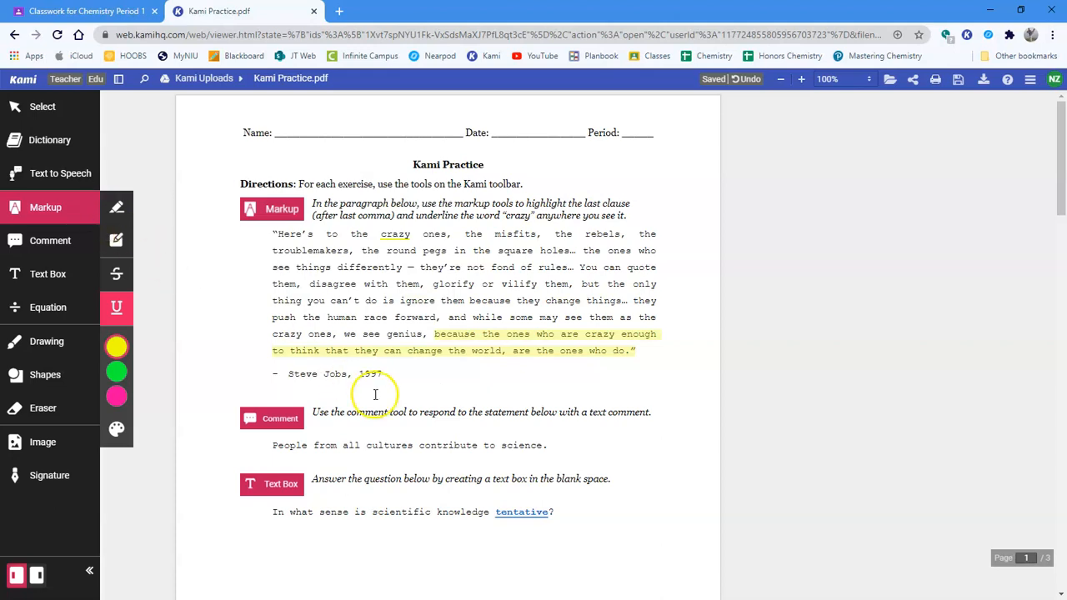
- Add the text comment "Comment goes here" at the end of the statement "People from all cultures contribute to science."
scroll(374, 394, "down", 2)
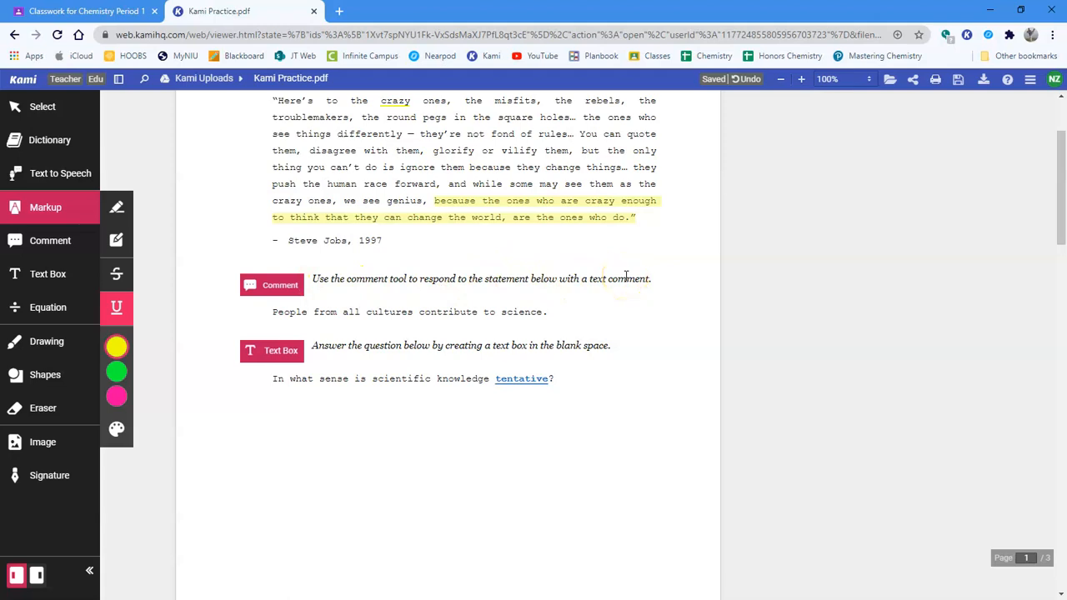
left_click(53, 247)
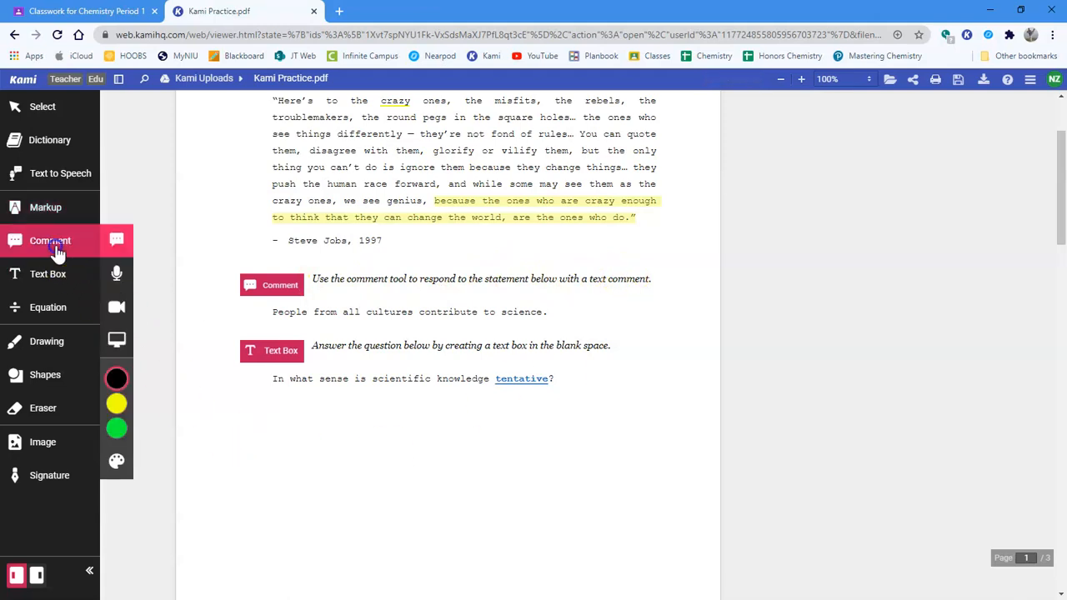
left_click(121, 250)
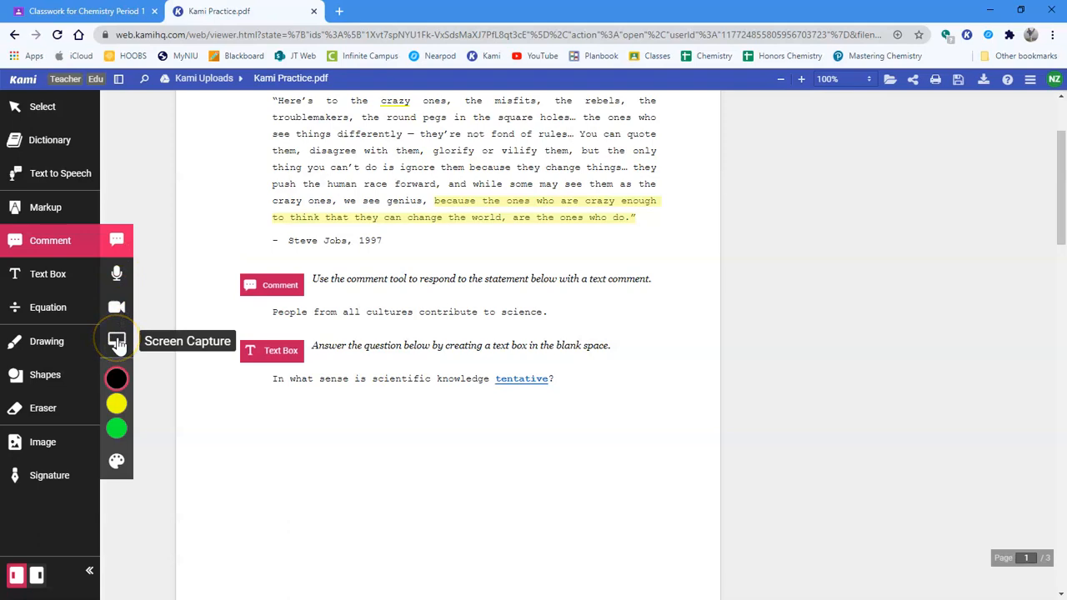
left_click(118, 241)
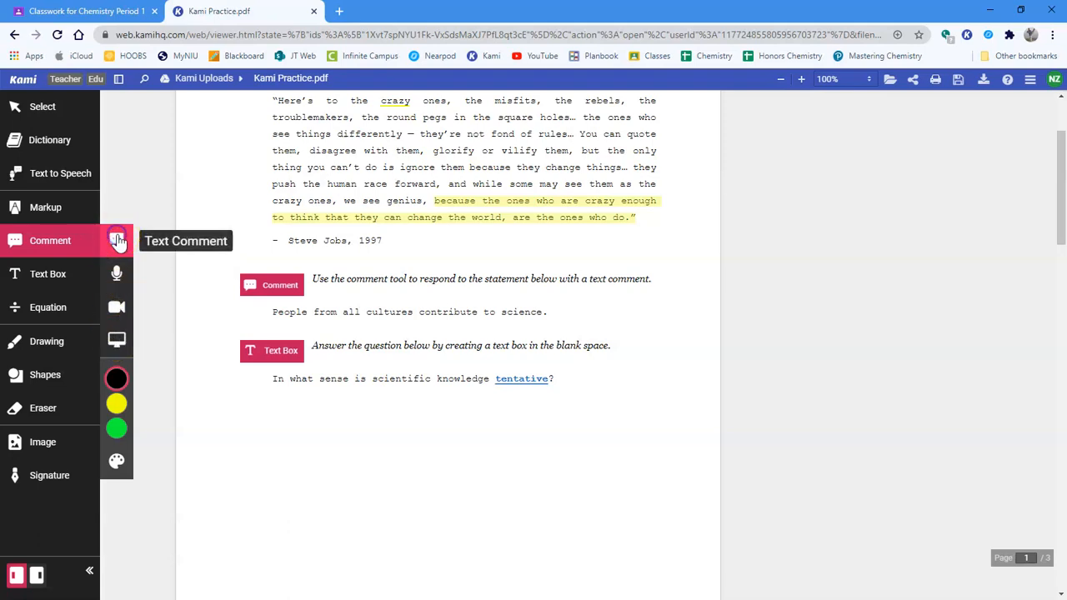
left_click(549, 313)
scroll(549, 313, "down", 1)
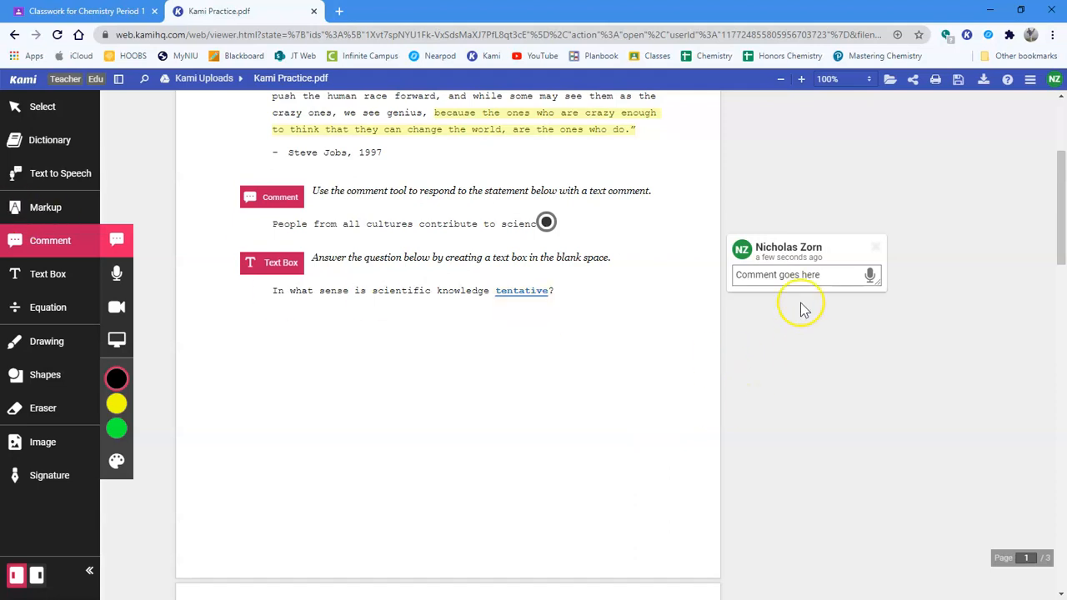
left_click(38, 106)
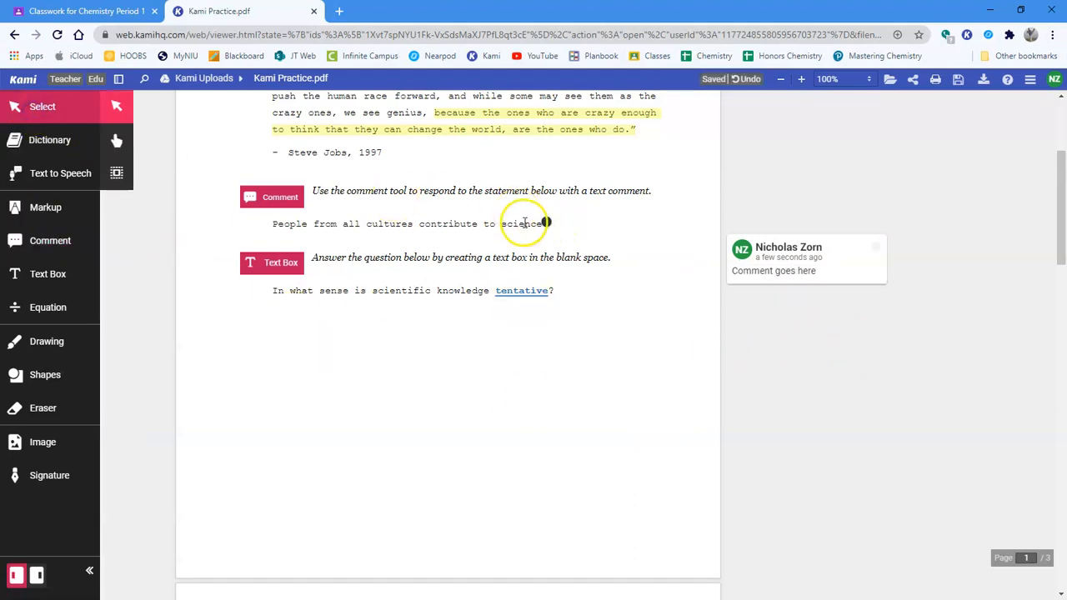
left_click(546, 223)
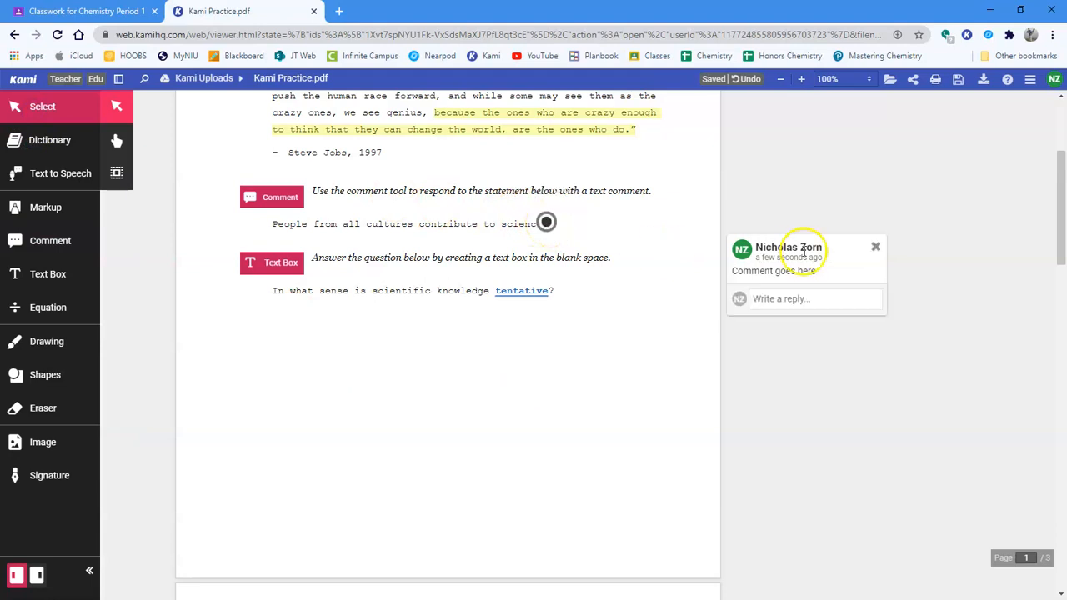
left_click(599, 306)
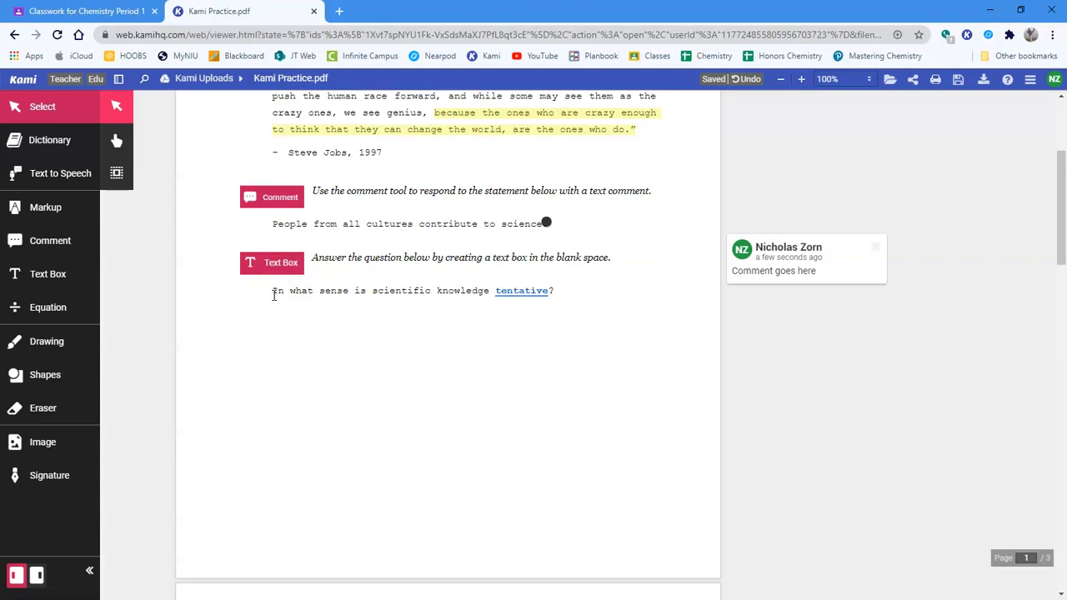
- Open the linked definition of "tentative" and return to Kami Practice.pdf
left_click(536, 297)
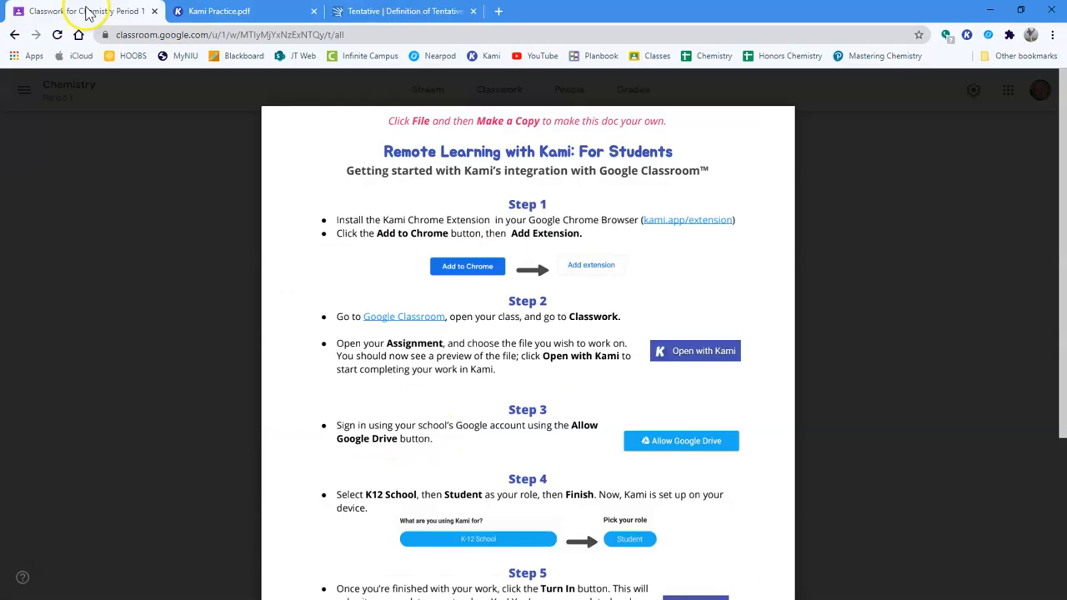
left_click(99, 11)
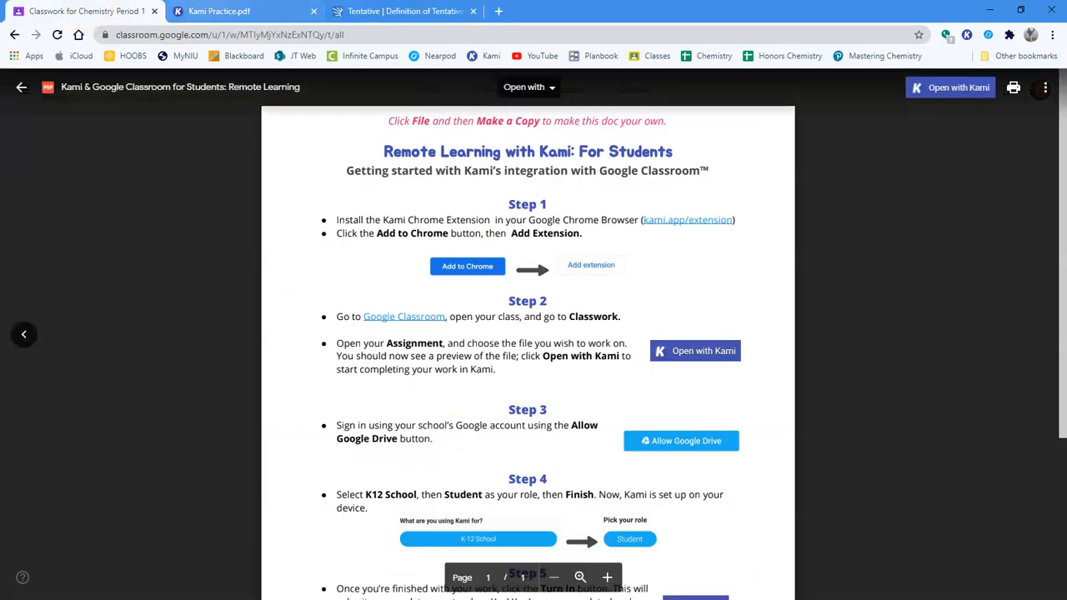
key("ctrl+Tab")
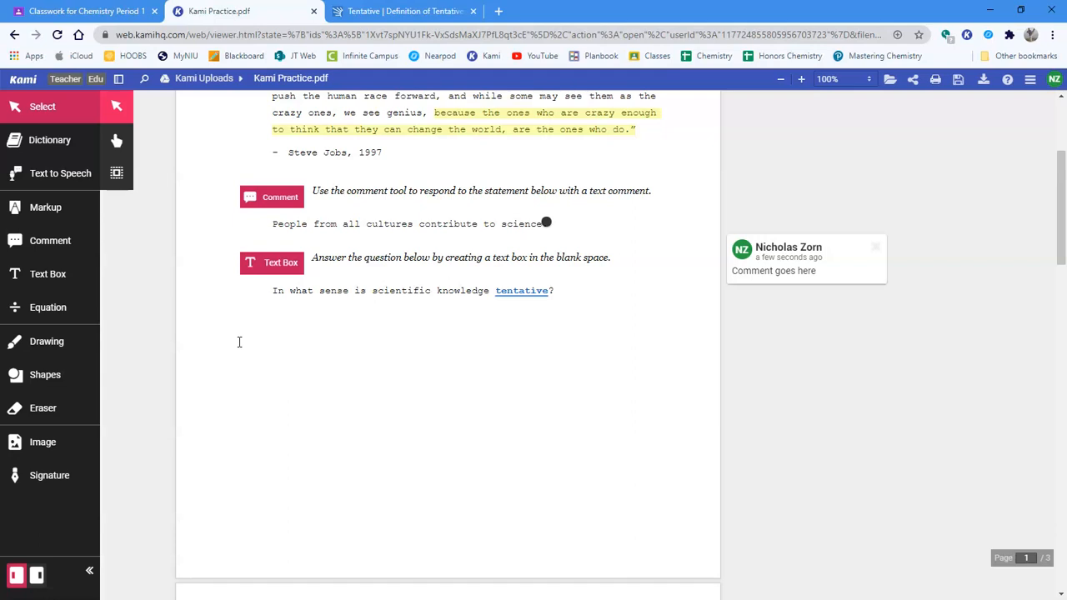
- Add an 18px text box reading "Write your response here" in the blank space below the scientific knowledge question
left_click(39, 280)
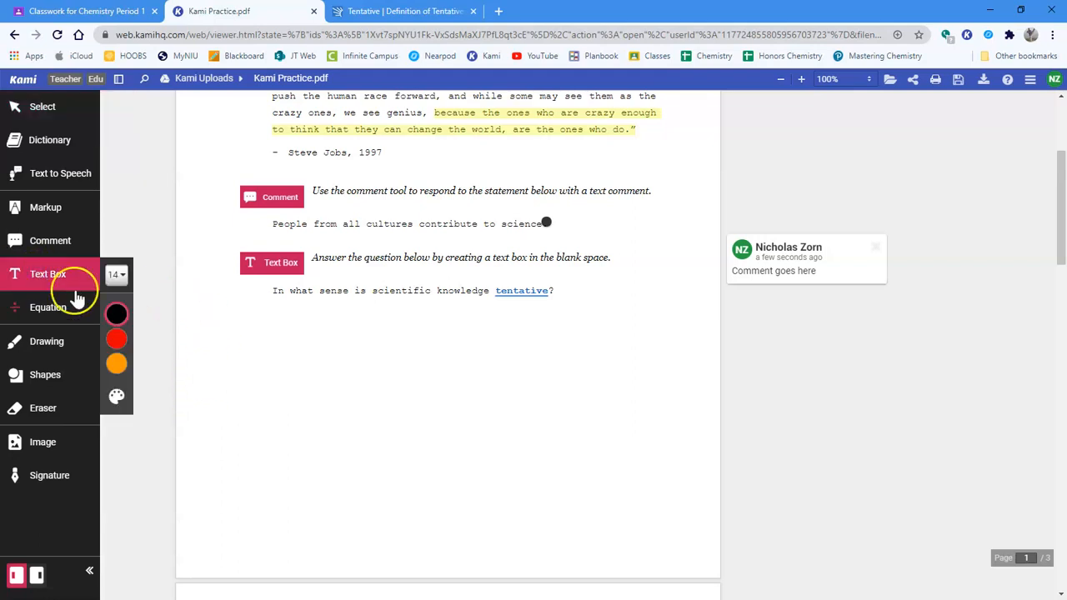
left_click(117, 277)
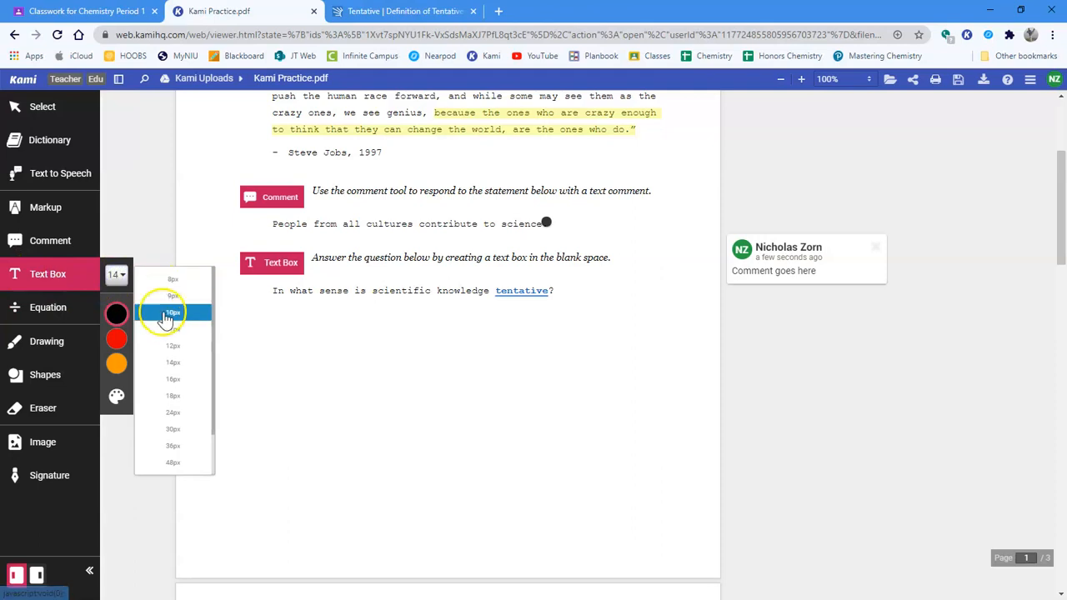
mouse_move(132, 346)
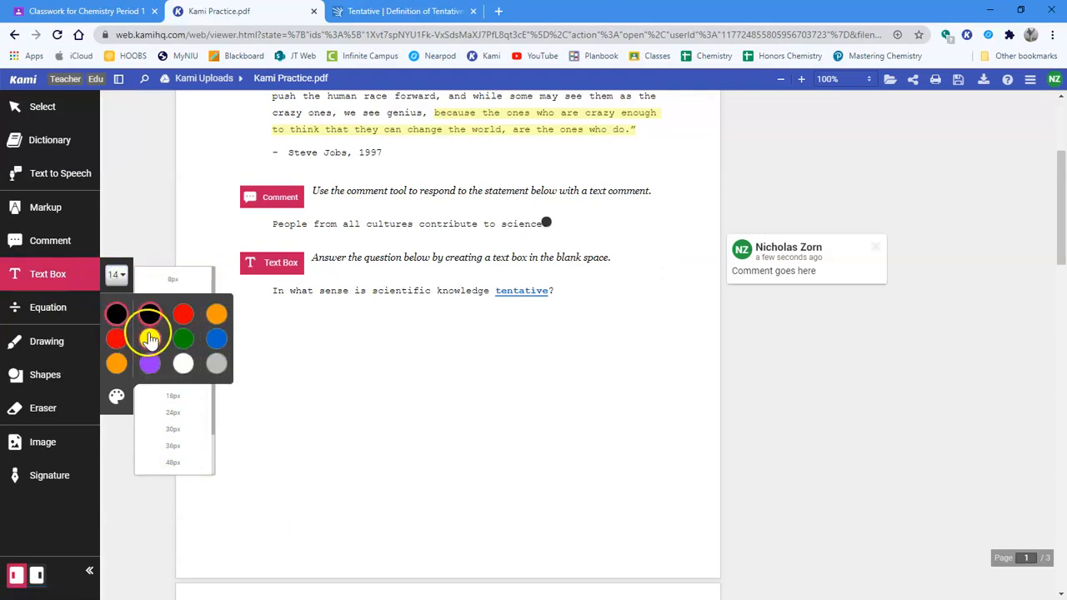
left_click(179, 396)
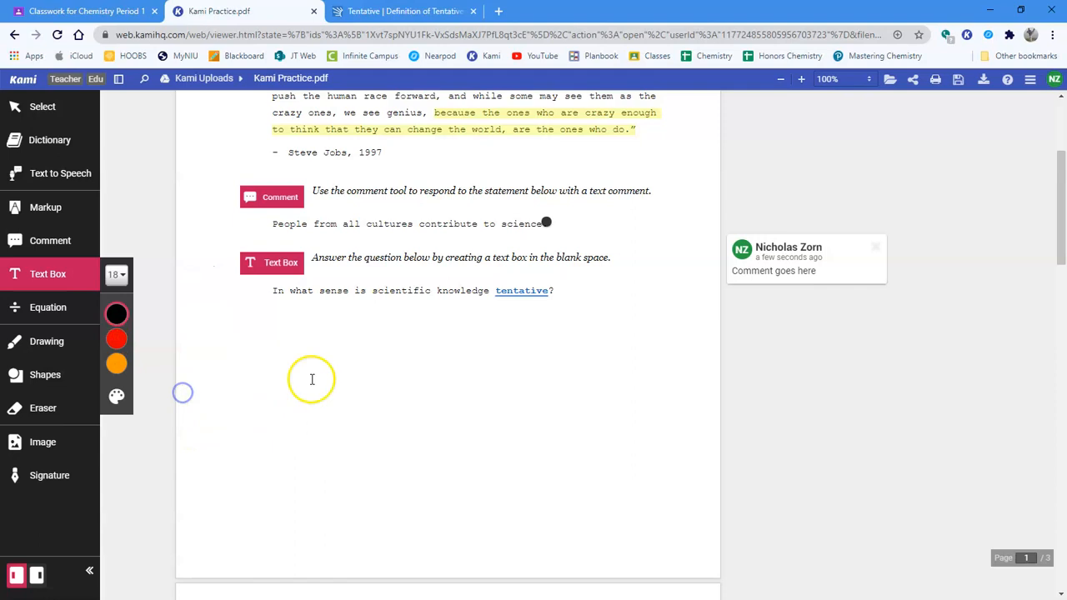
left_click(265, 327)
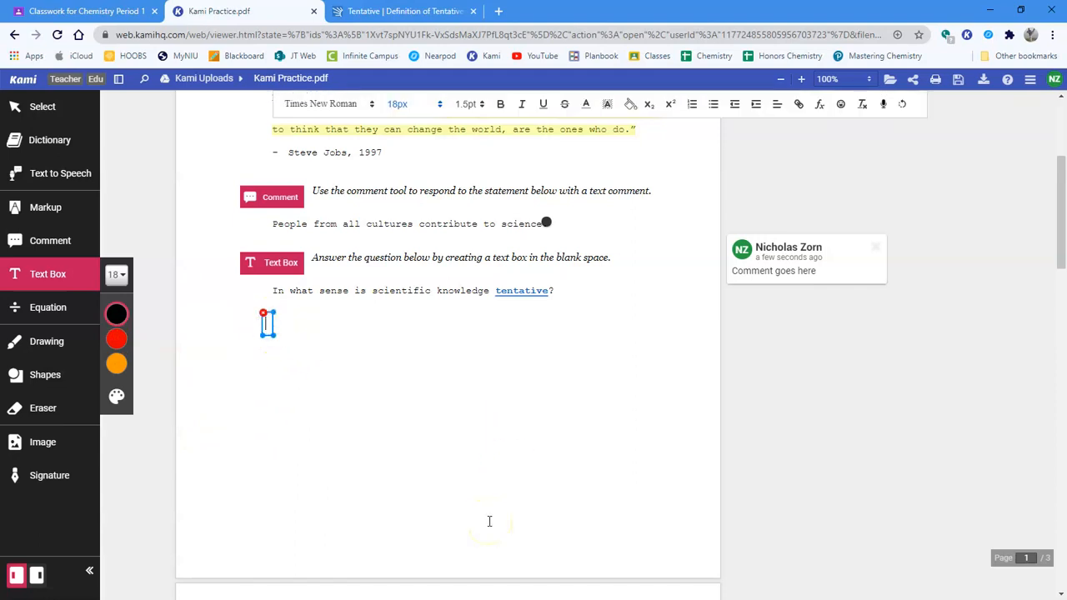
type("Write your response here")
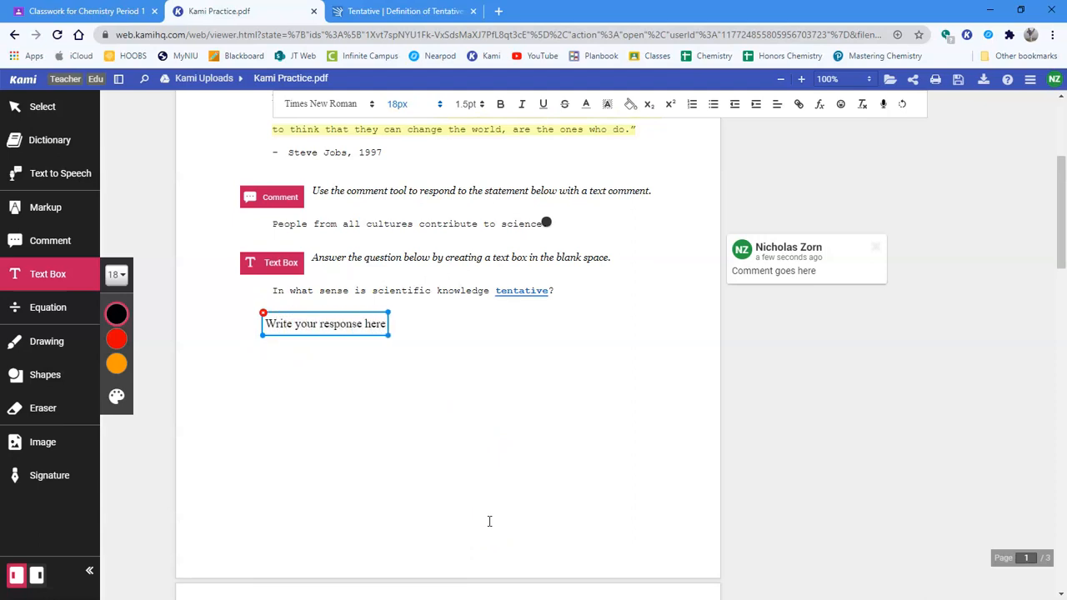
left_click(28, 114)
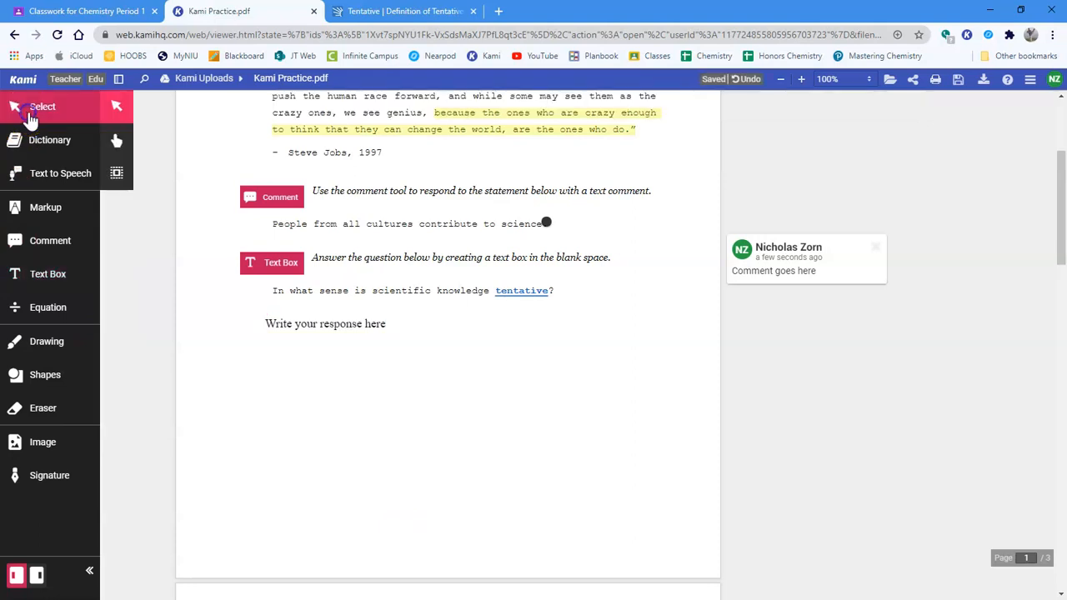
left_click(310, 324)
left_click(333, 398)
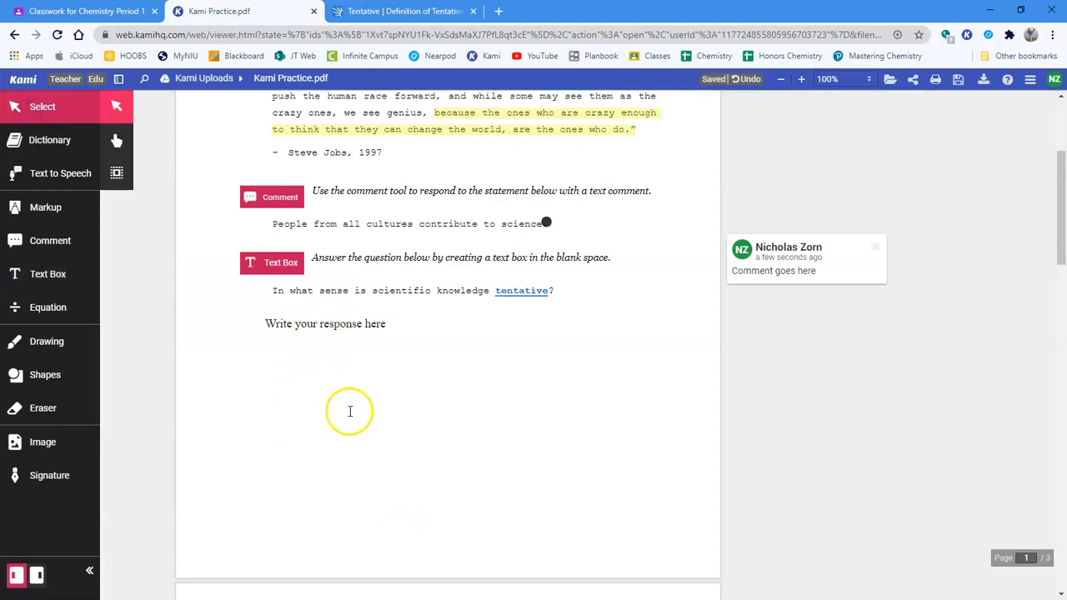
- Place an equation in the first blank cell of the page 2 equation table and enter "A + B"
scroll(350, 412, "down", 6)
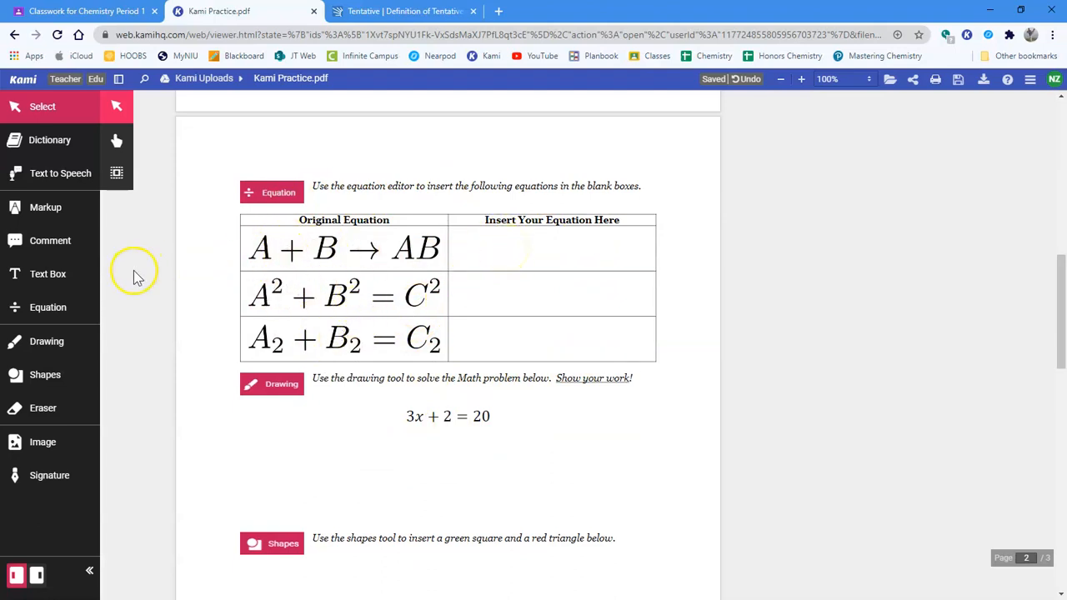
left_click(52, 313)
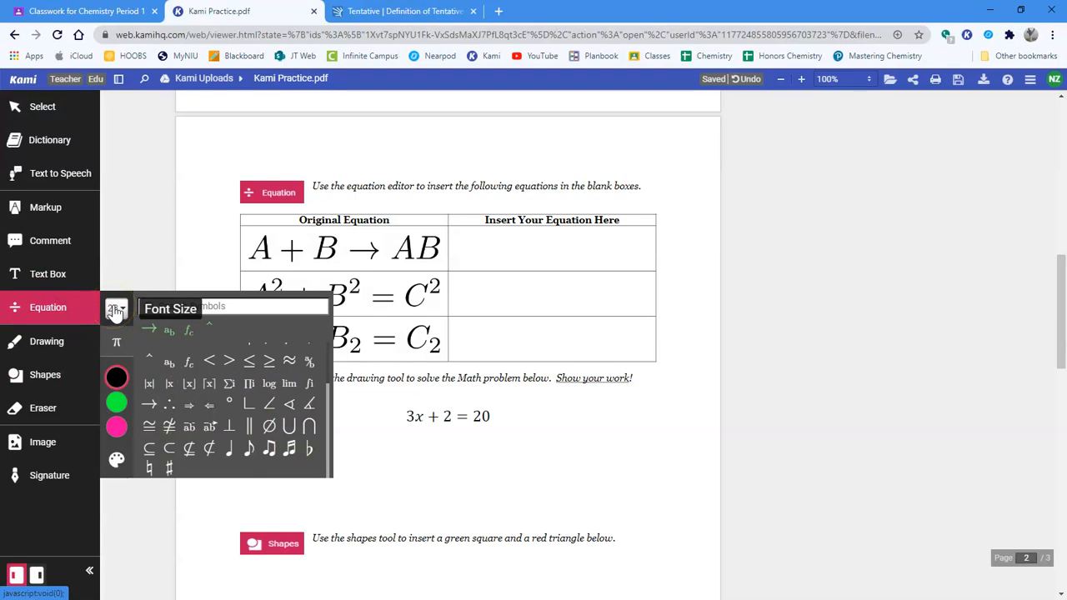
left_click(468, 251)
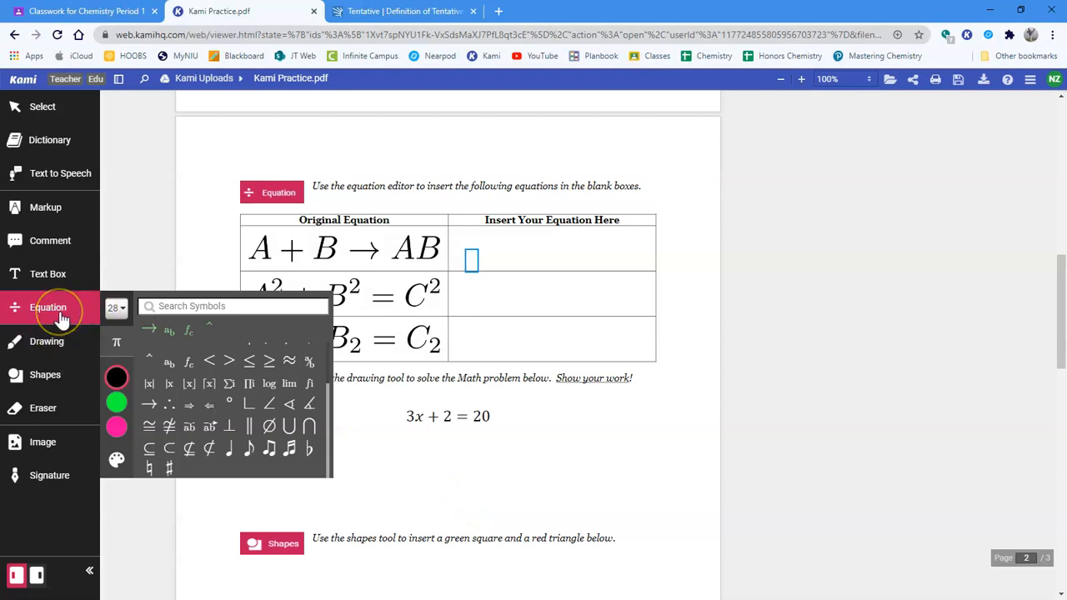
type("A + B")
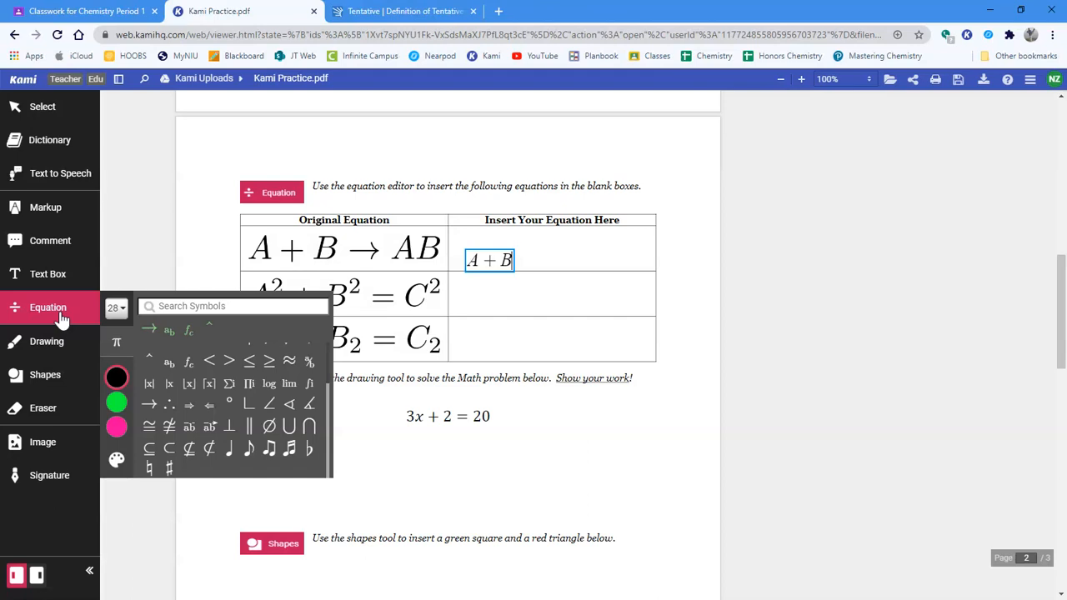
- Complete the equation in the first blank cell by adding a right-arrow symbol followed by "AB"
left_click(117, 344)
left_click(116, 343)
left_click(117, 343)
left_click(117, 343)
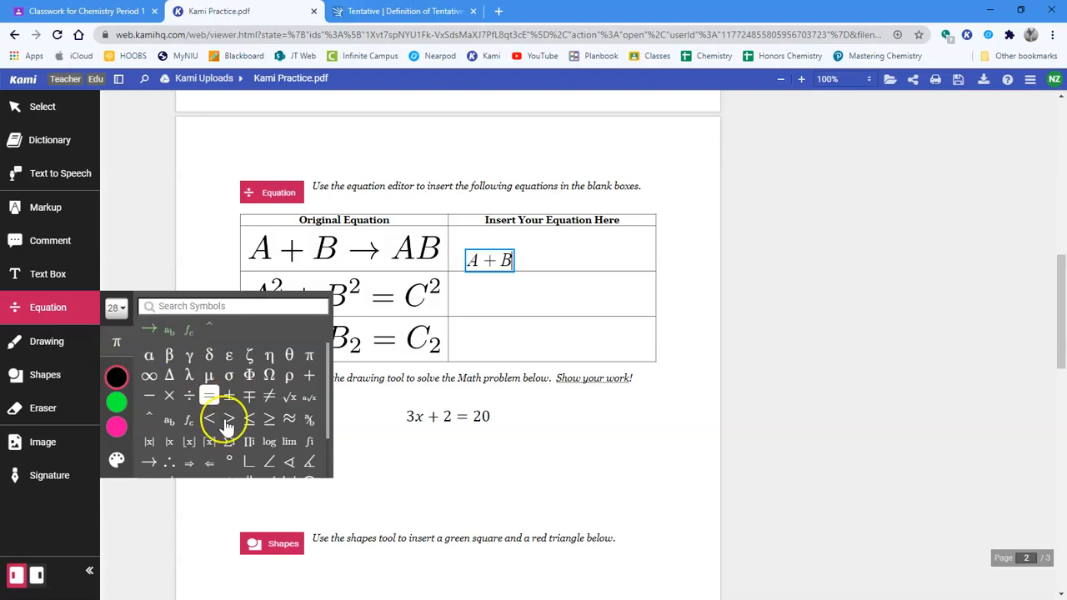
scroll(231, 433, "down", 1)
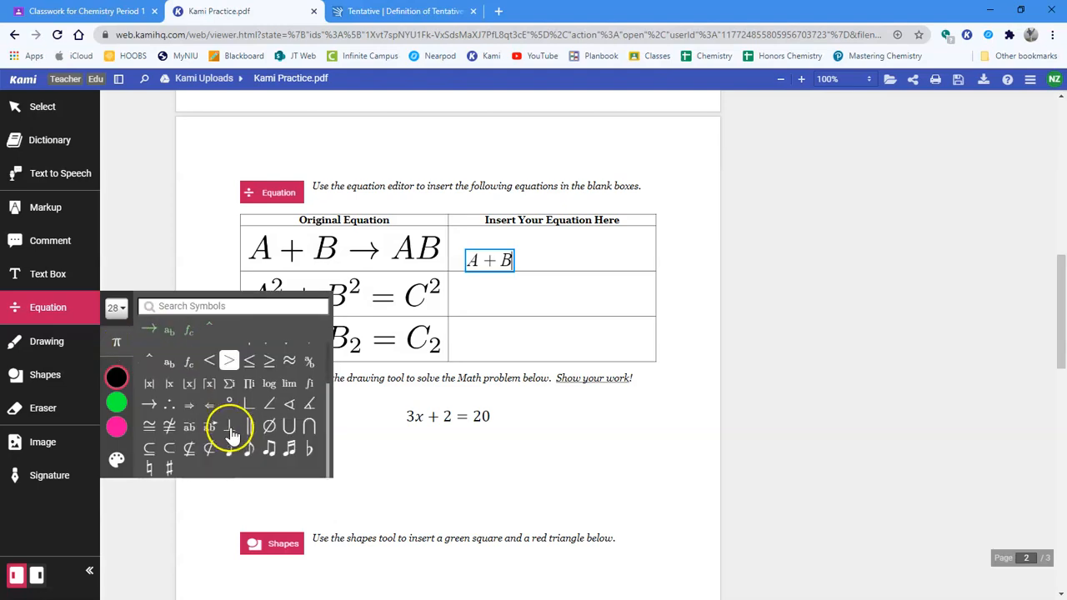
left_click(149, 405)
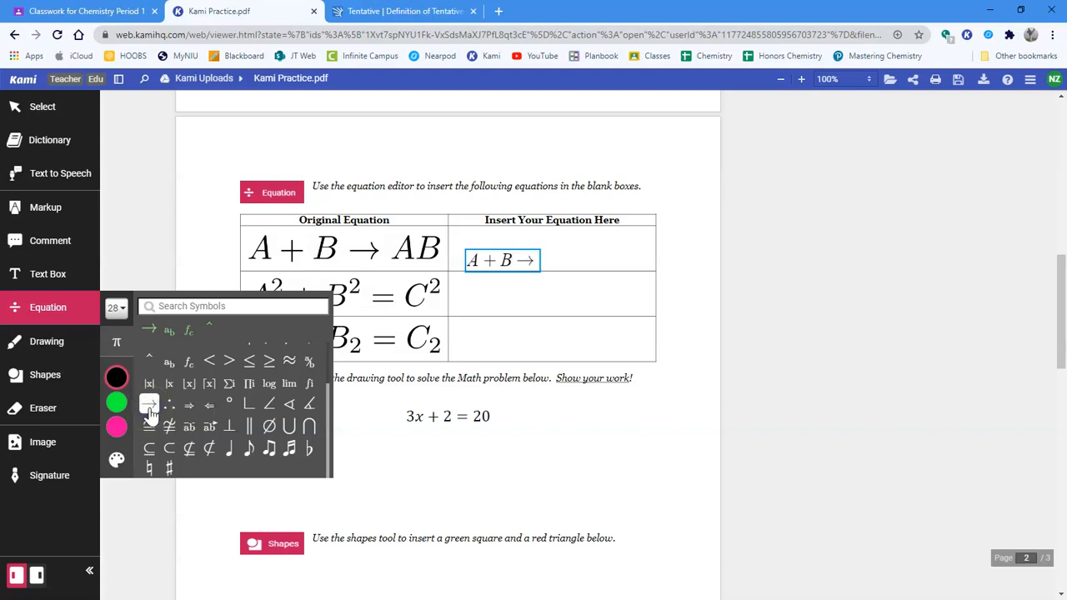
type("AB")
left_click(78, 311)
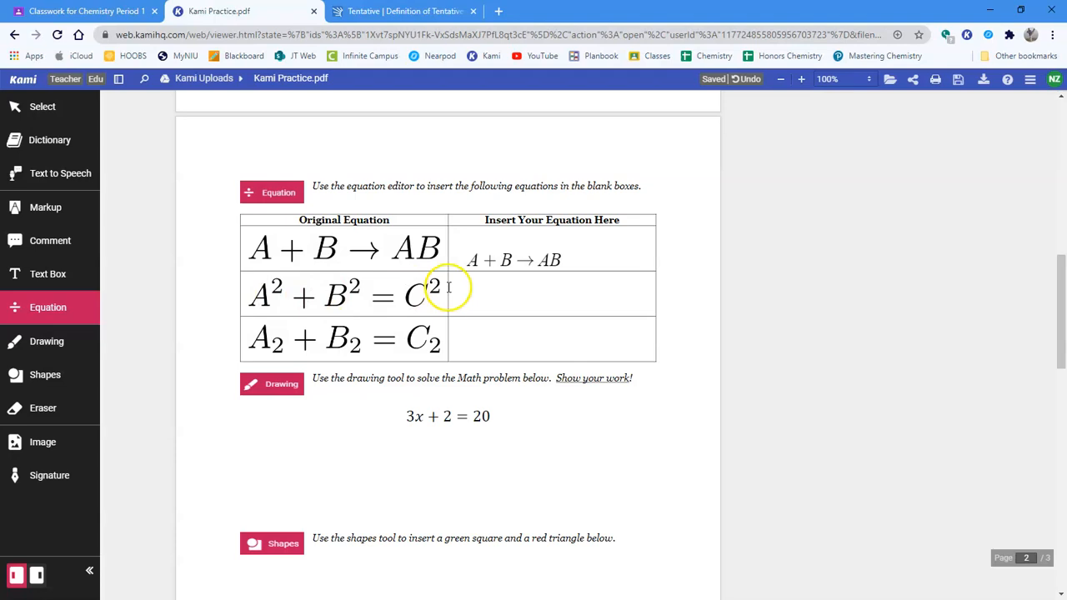
- Insert the equation A² + B² = C² in the second blank cell of the equation table
left_click(462, 293)
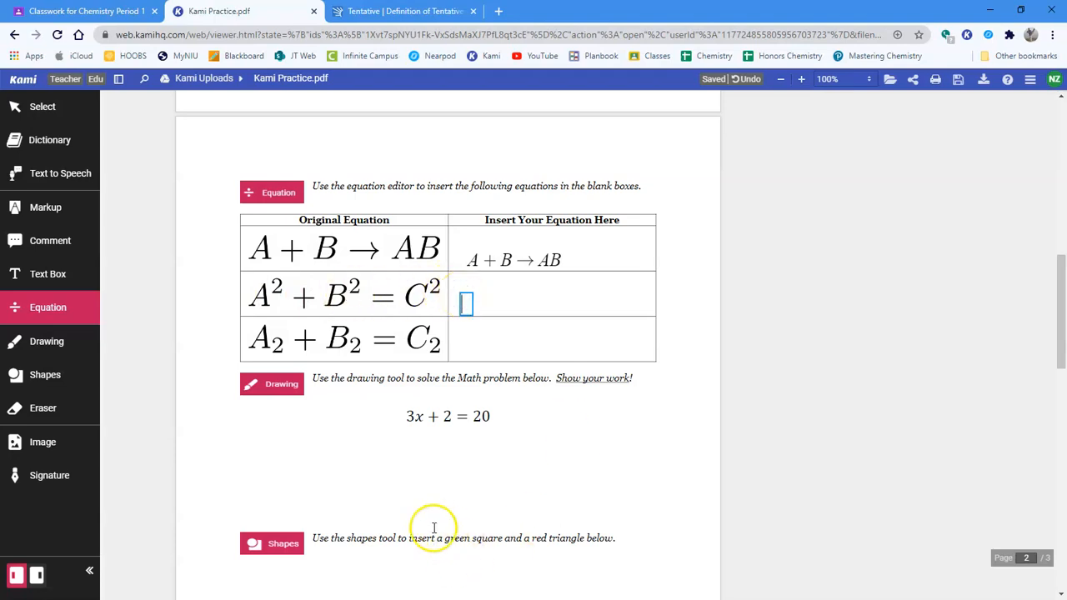
type("A")
type("^")
type("2")
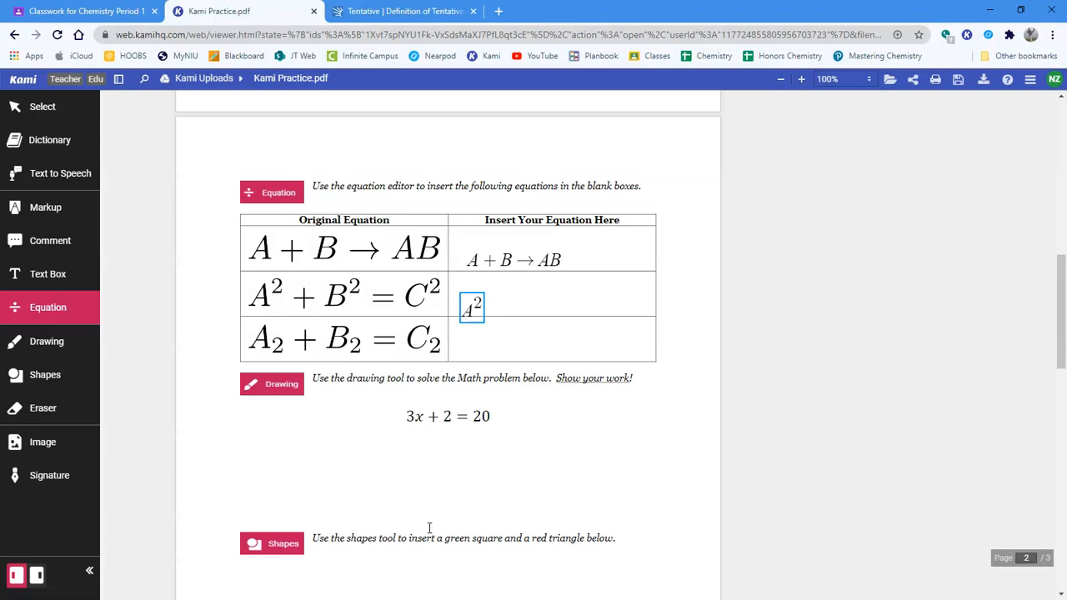
type("+B")
type("^2=C")
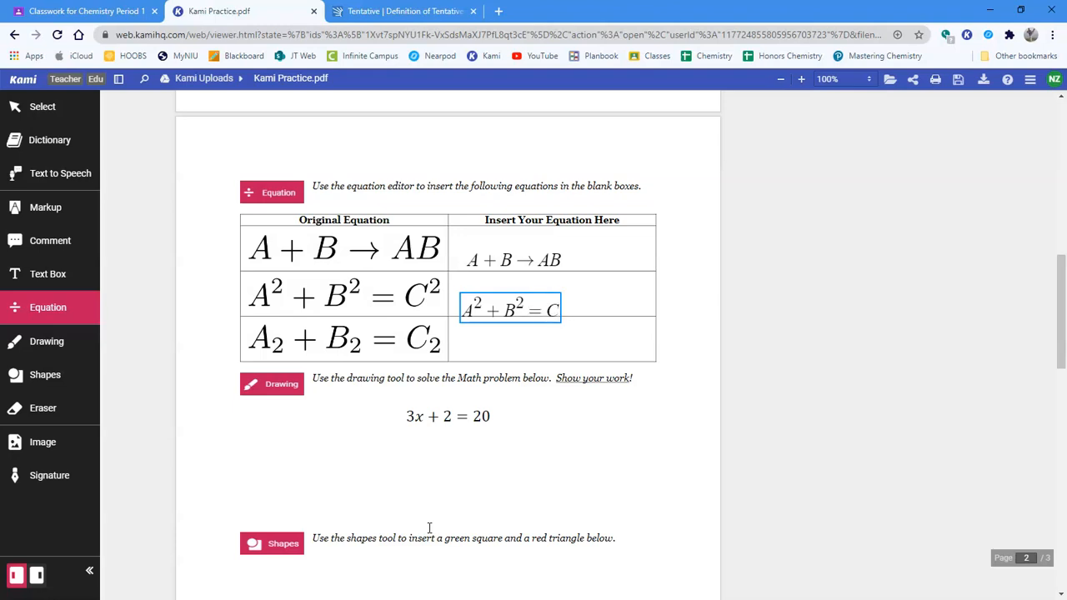
type("^2")
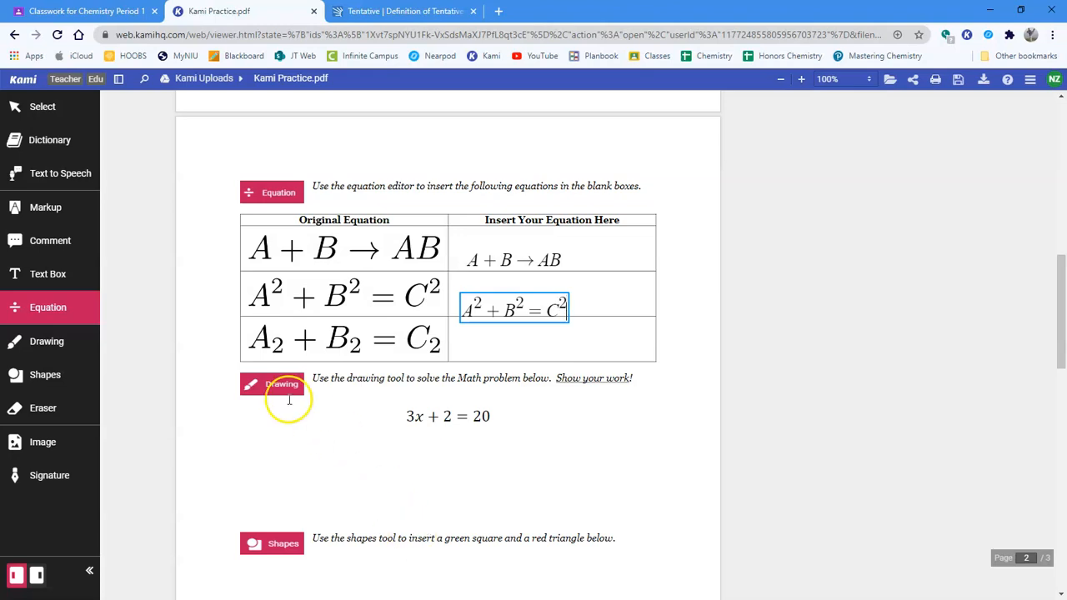
- Move the second-row and first-row equations up and toward the middle of their table cells
left_click(43, 115)
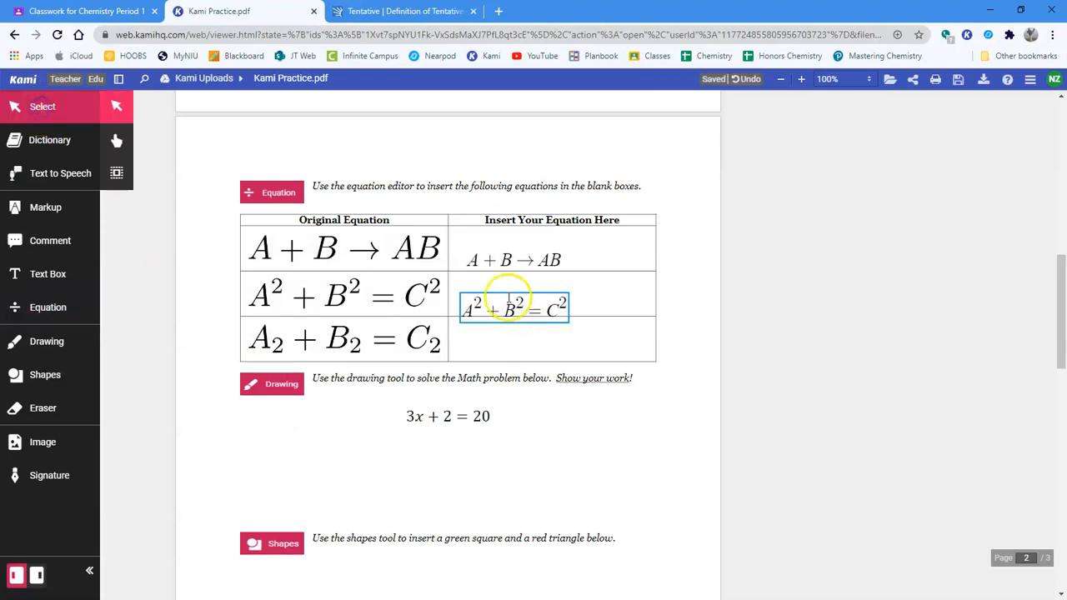
left_click(529, 314)
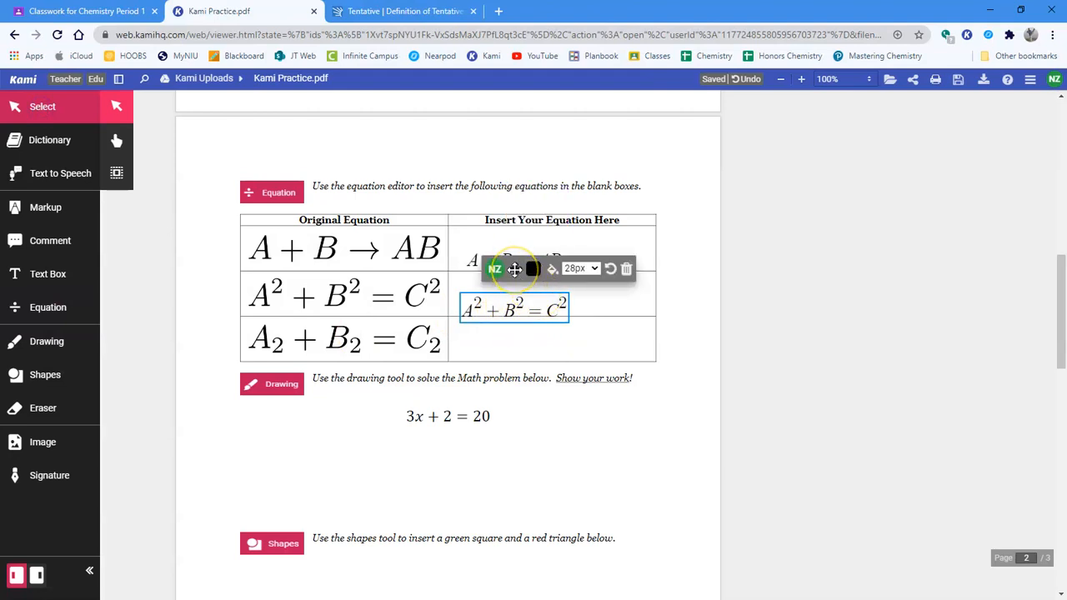
left_click_drag(515, 268, 542, 251)
left_click(492, 258)
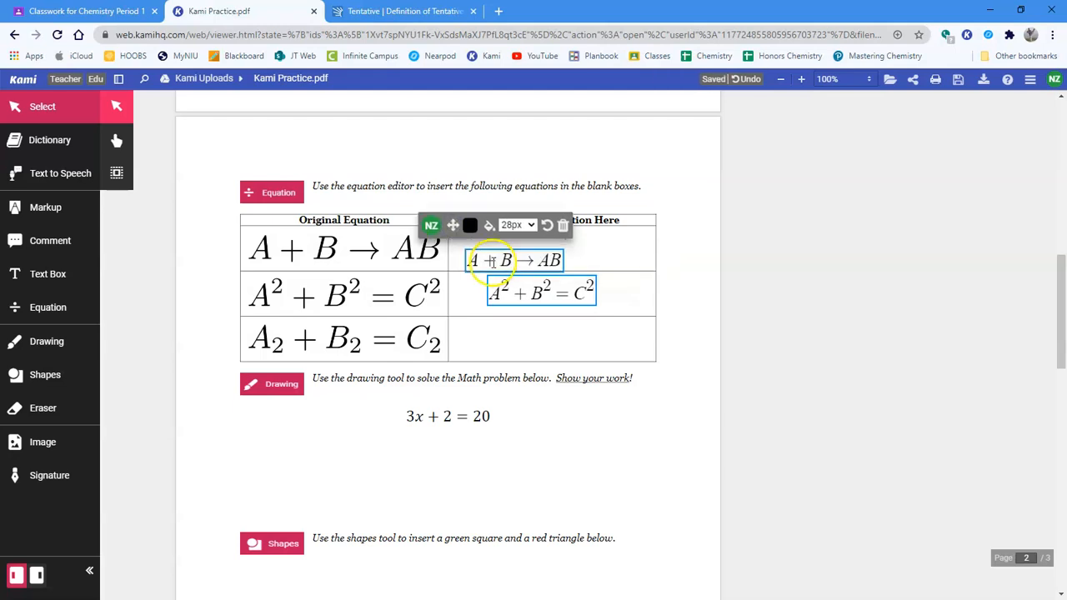
left_click_drag(454, 224, 480, 214)
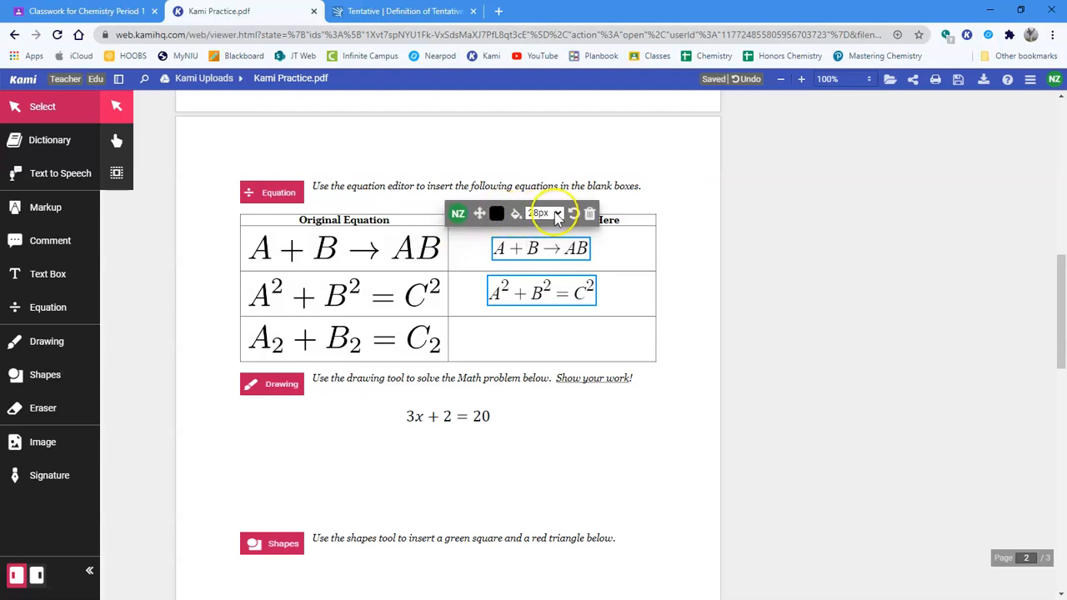
- Set the size of the first-row equation A + B → AB to 46px
left_click(554, 214)
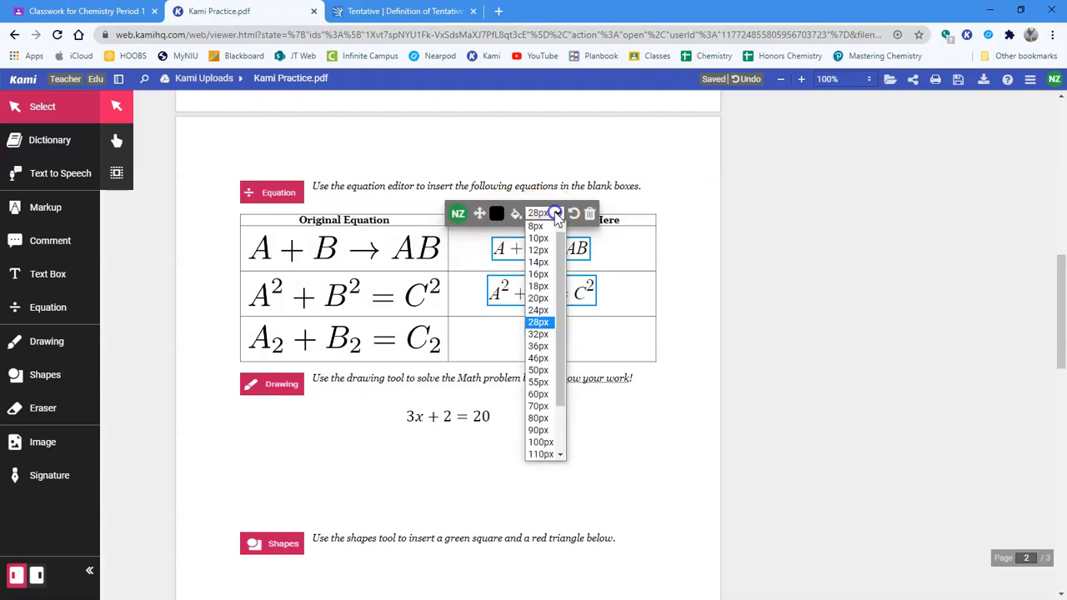
left_click(547, 357)
left_click(563, 253)
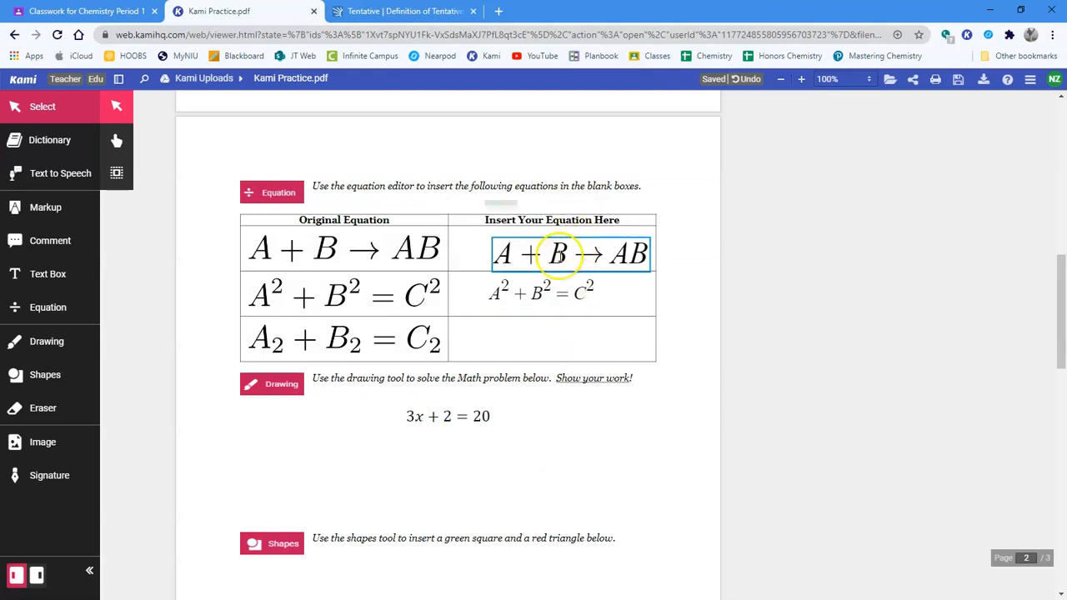
left_click(488, 326)
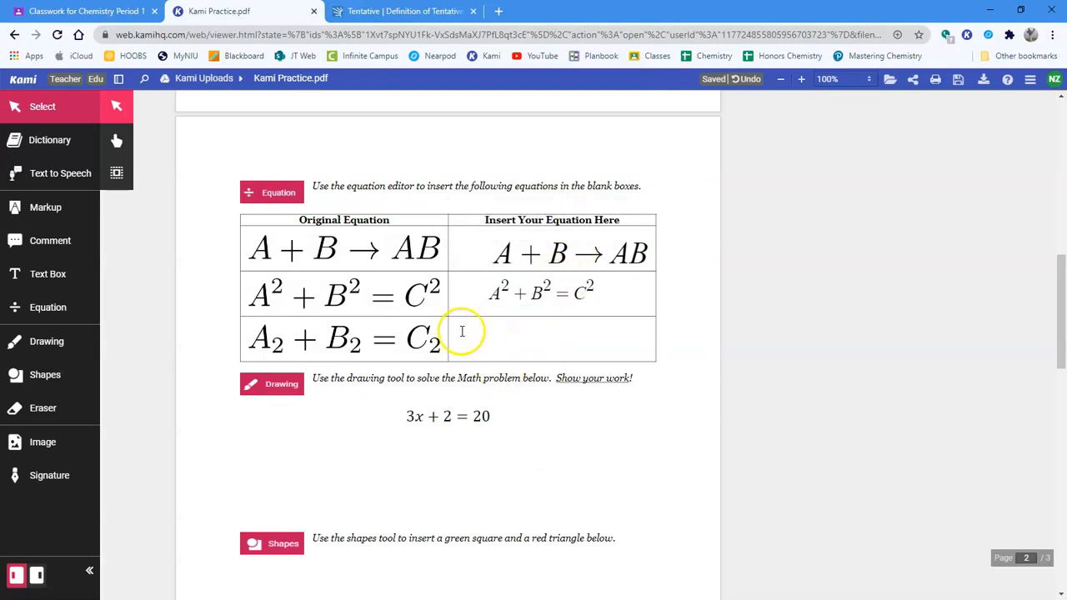
- Insert the equation A₂ + B₂ = C₂, with subscript 2s, in the third blank cell of the equation table
left_click(40, 309)
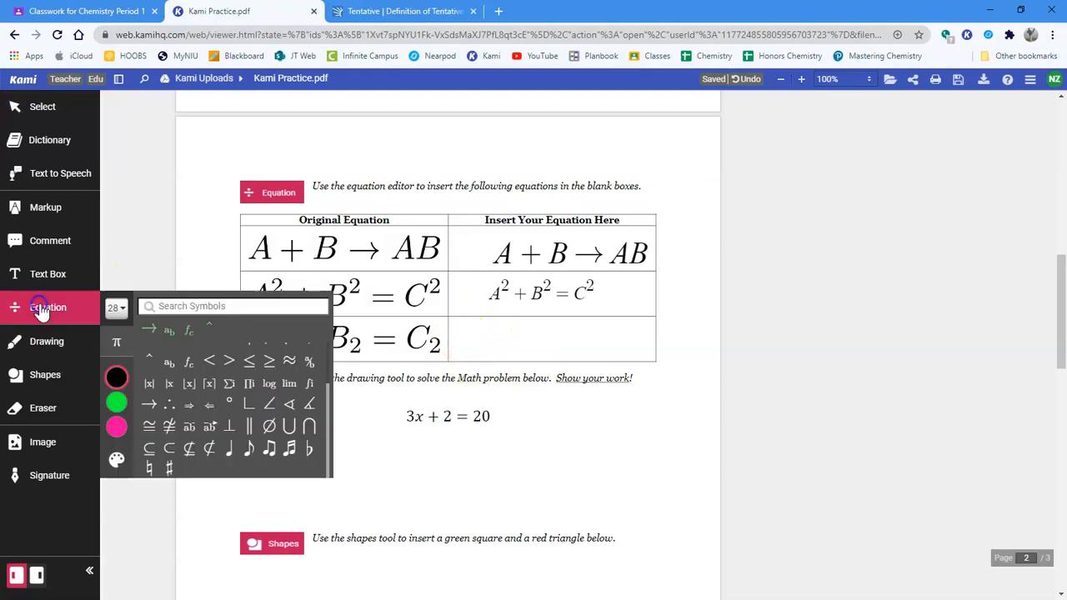
left_click(462, 335)
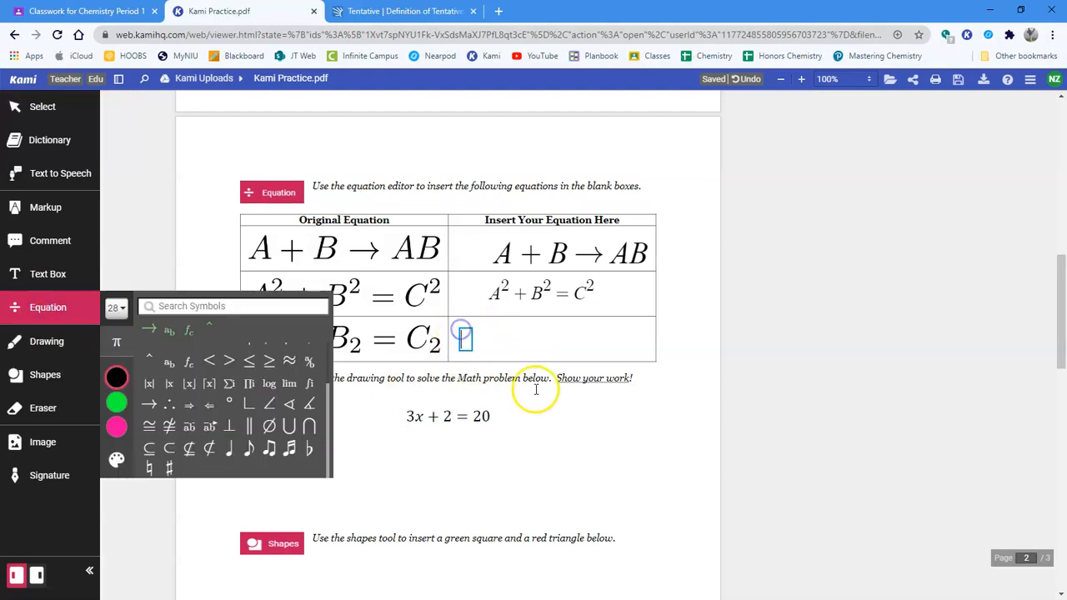
left_click(70, 308)
left_click(470, 338)
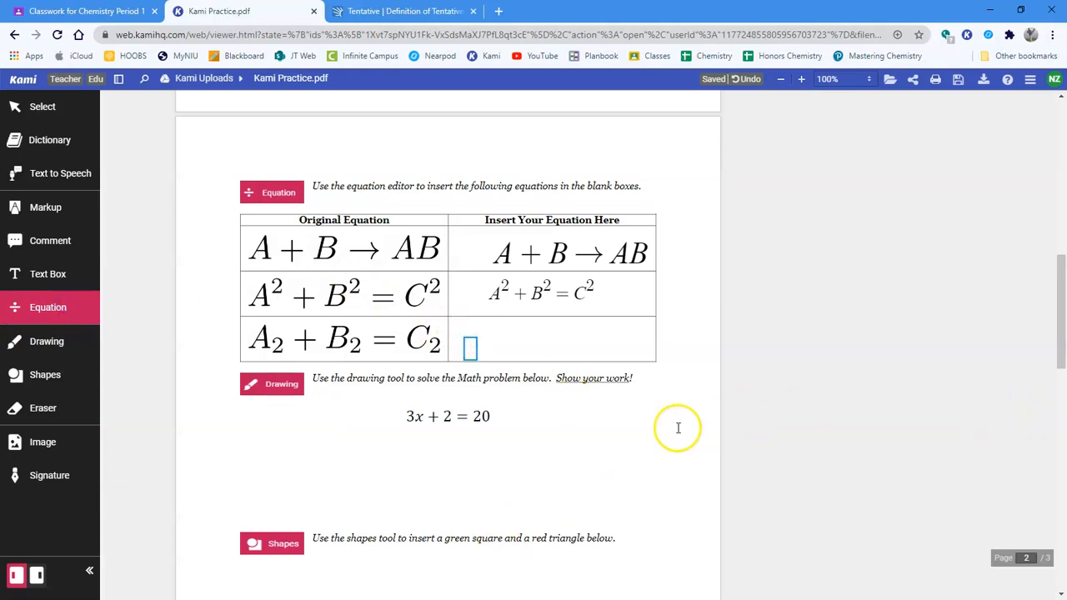
type("A")
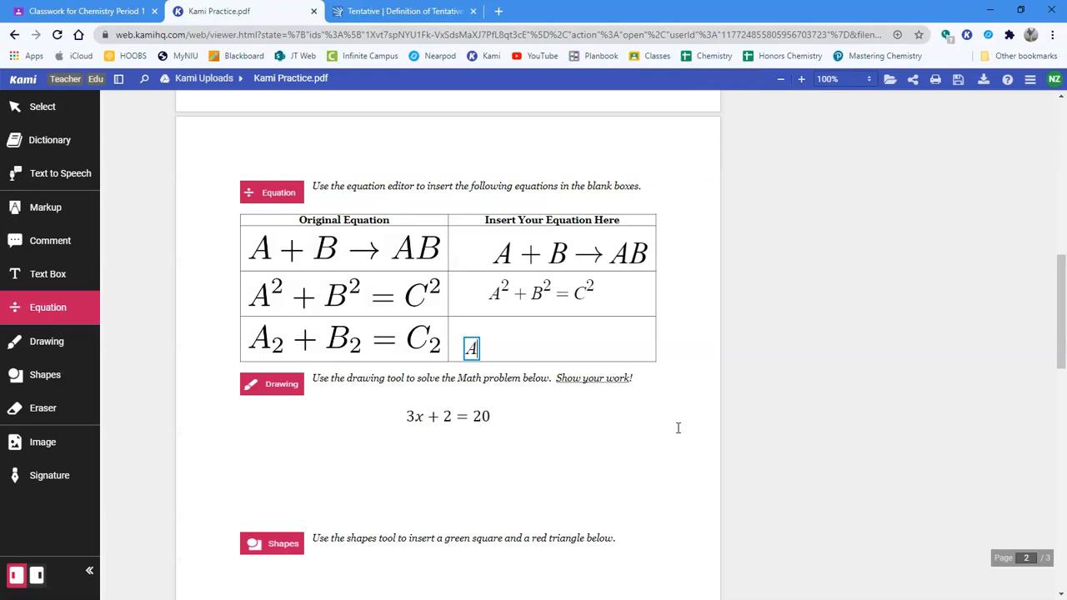
type("_2")
type("+B")
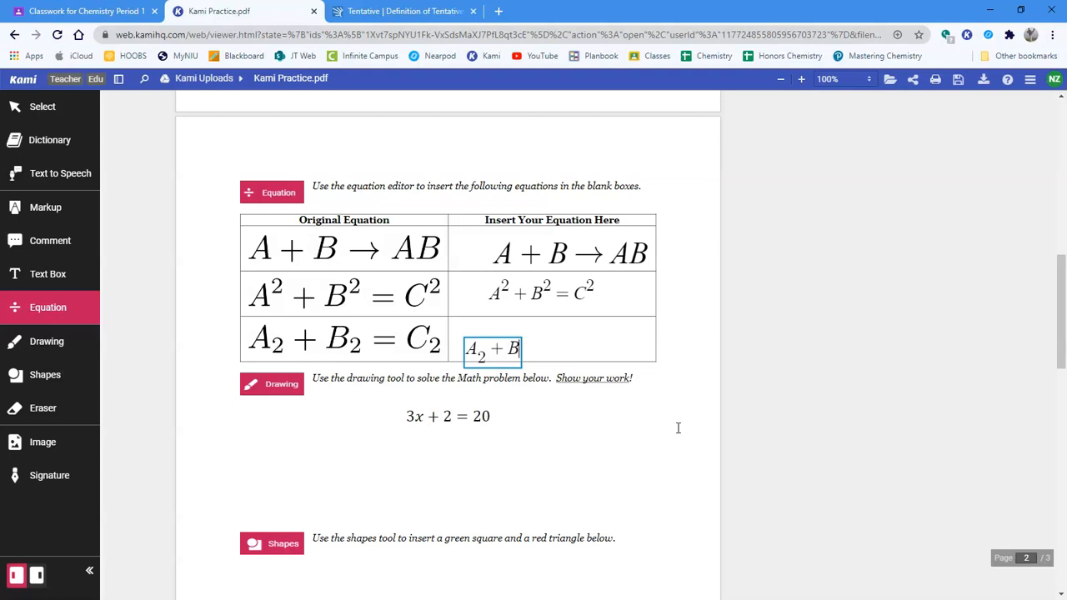
type("_")
type("2")
type("=")
type("C_")
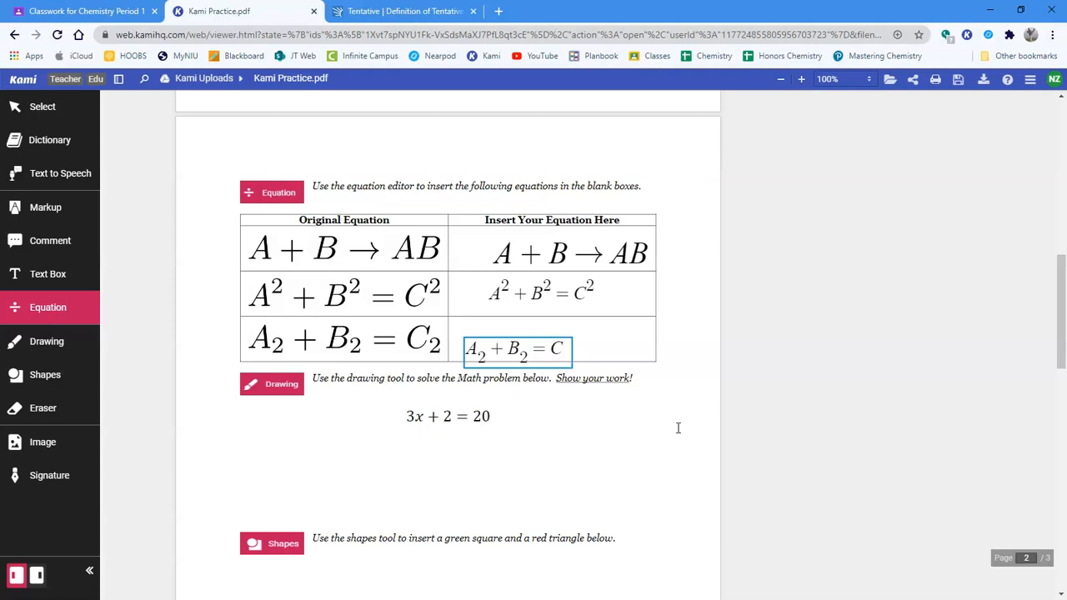
type("2")
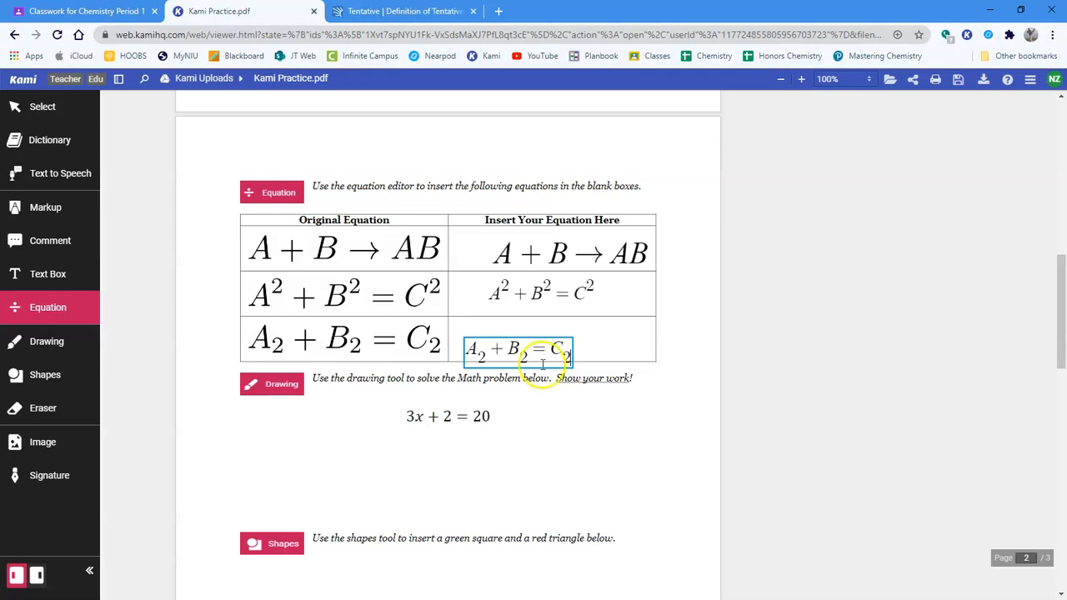
- Move the third-row equation up toward the middle of its cell and set its size to 55px
left_click(508, 350)
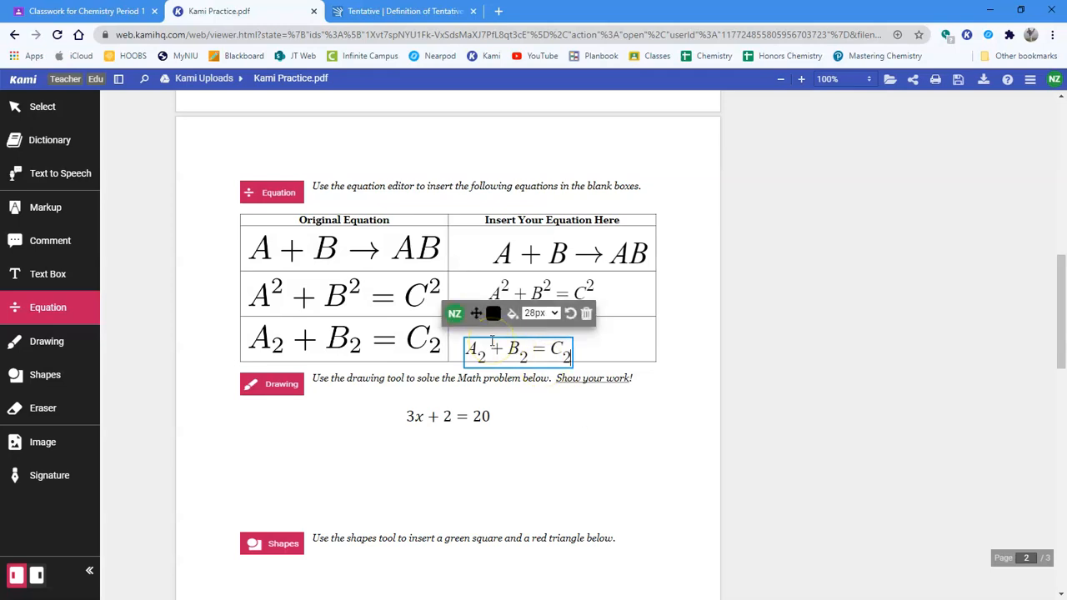
left_click_drag(492, 342, 525, 326)
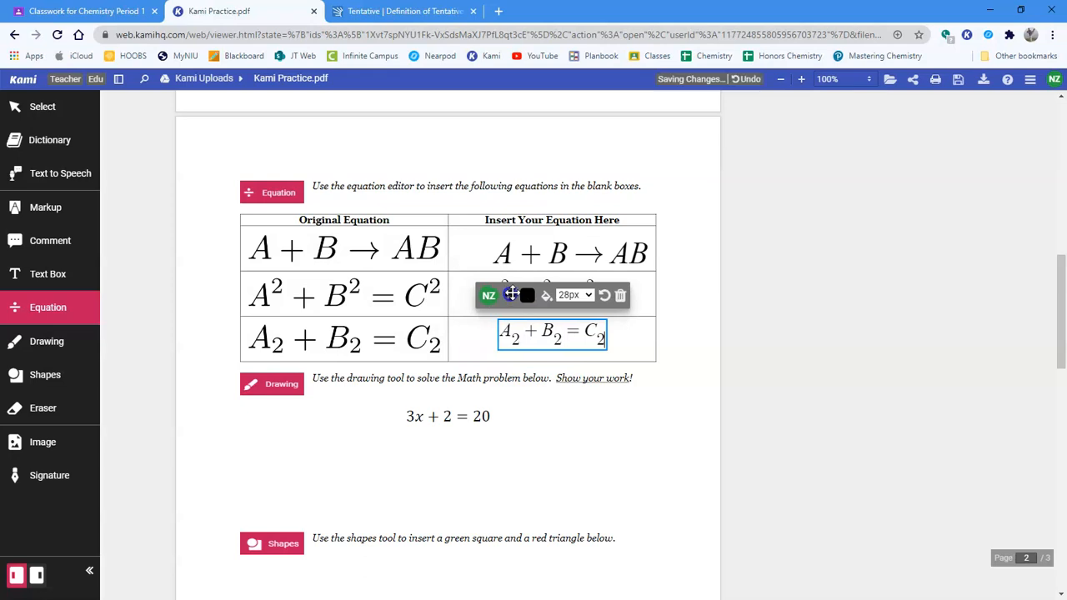
left_click(586, 295)
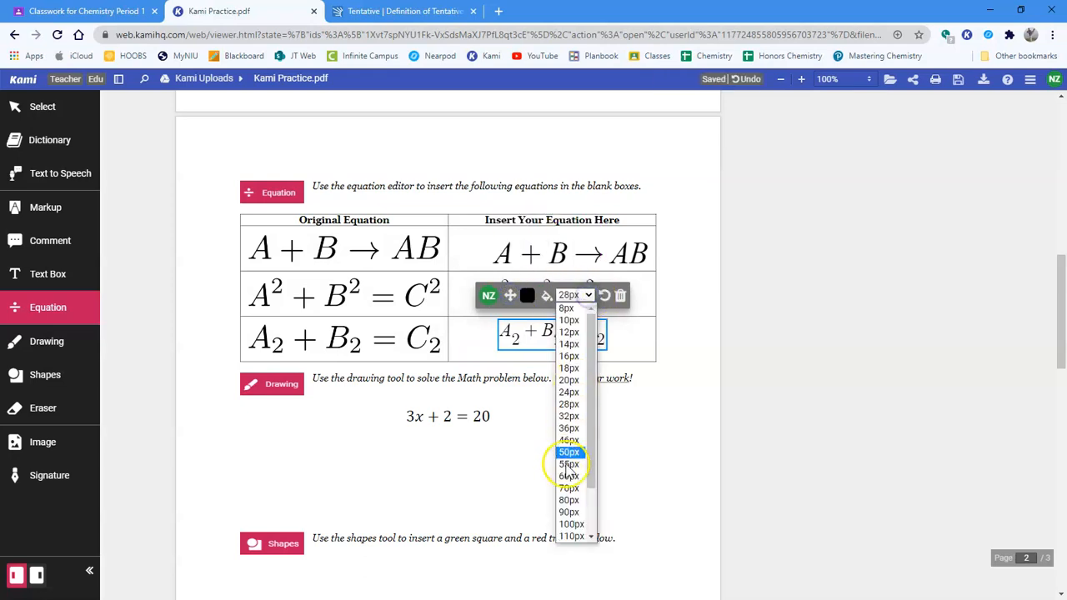
left_click(570, 465)
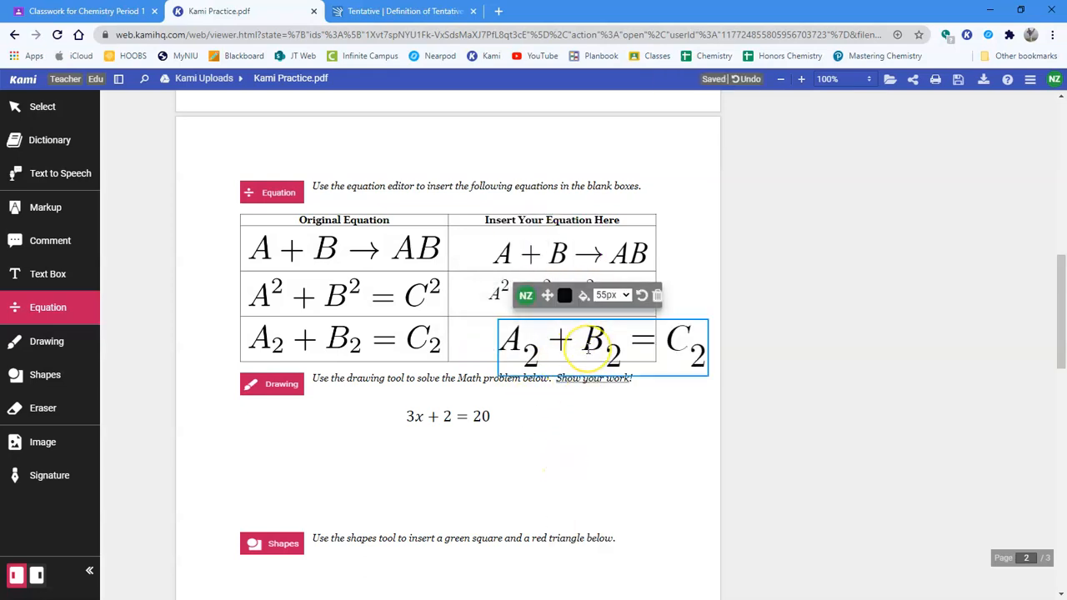
left_click(365, 512)
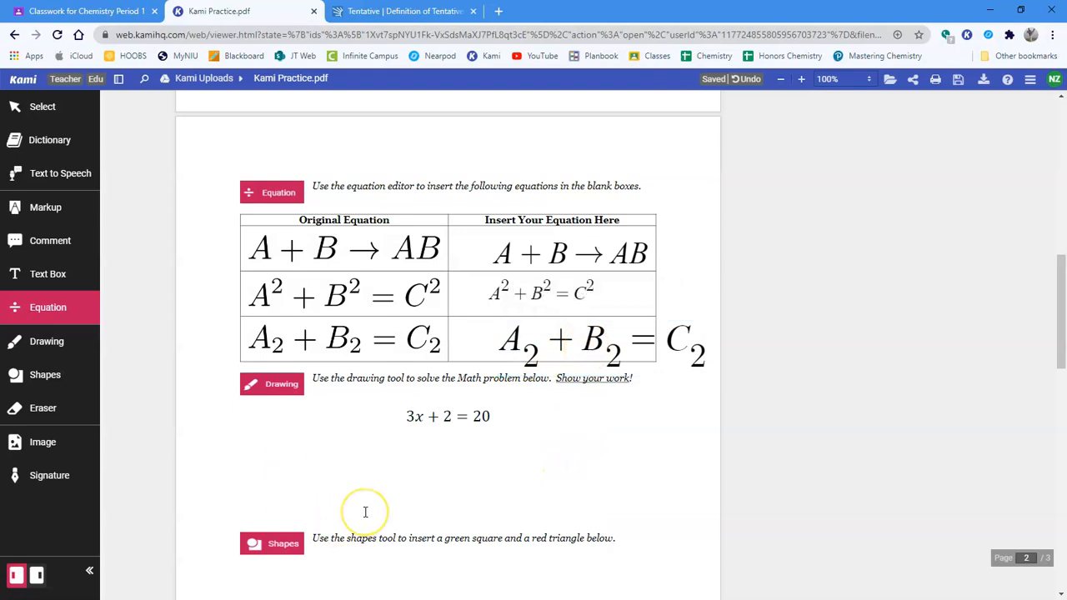
- With the black Drawing pen, handwrite −2 under both sides of 3x + 2 = 20, rule a line, and write 3x = 18
scroll(366, 512, "down", 2)
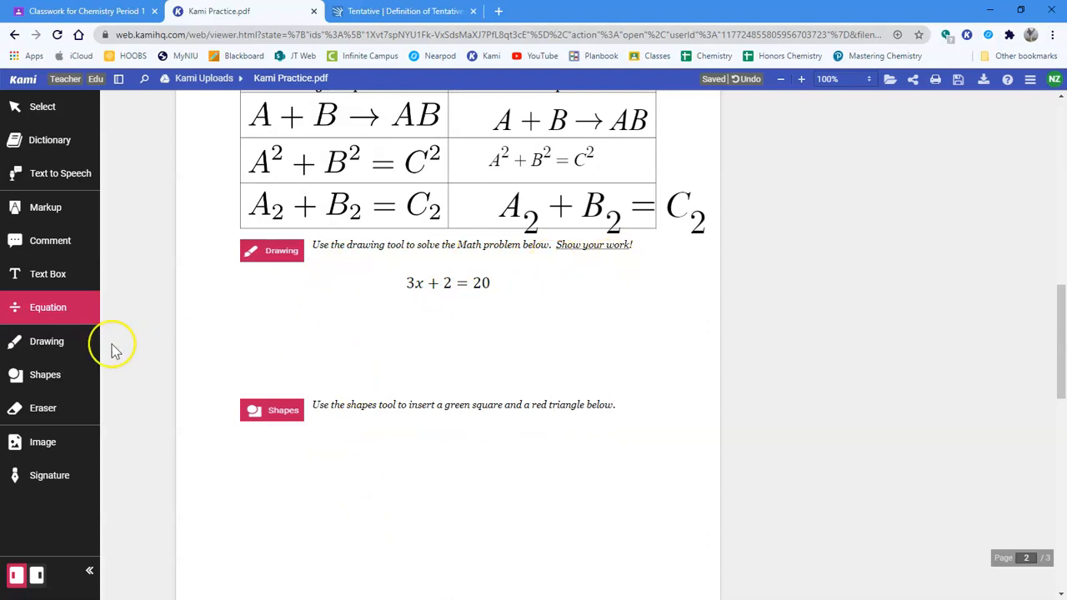
left_click(71, 343)
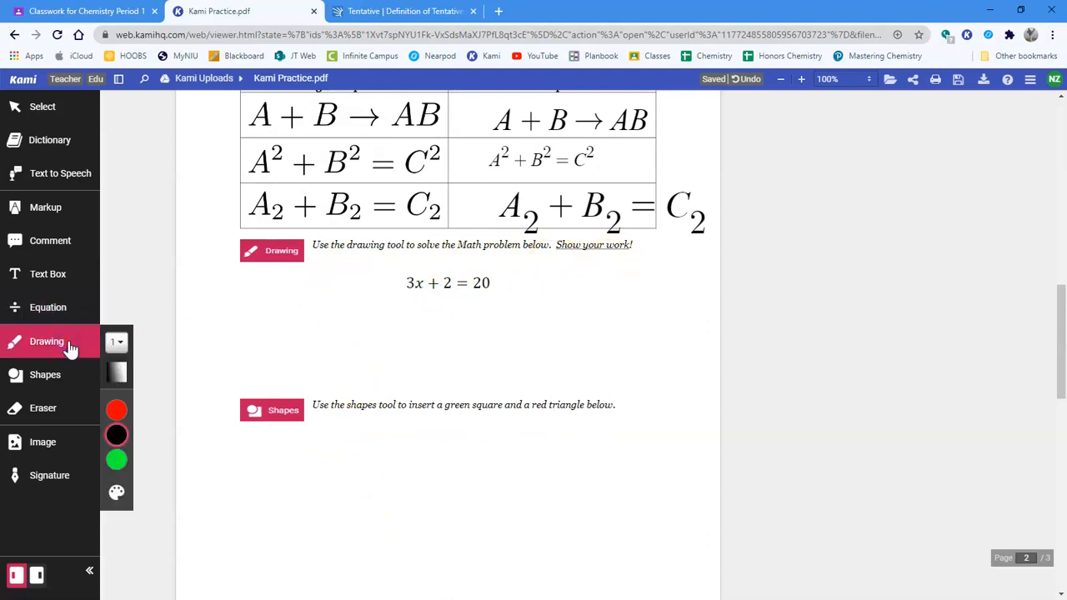
left_click(117, 343)
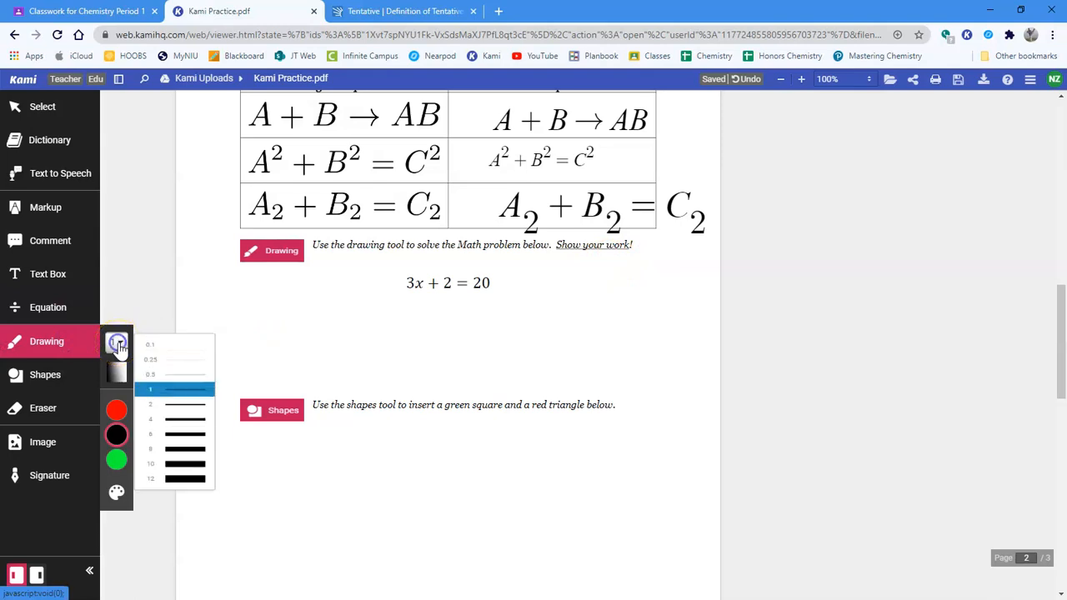
left_click(177, 403)
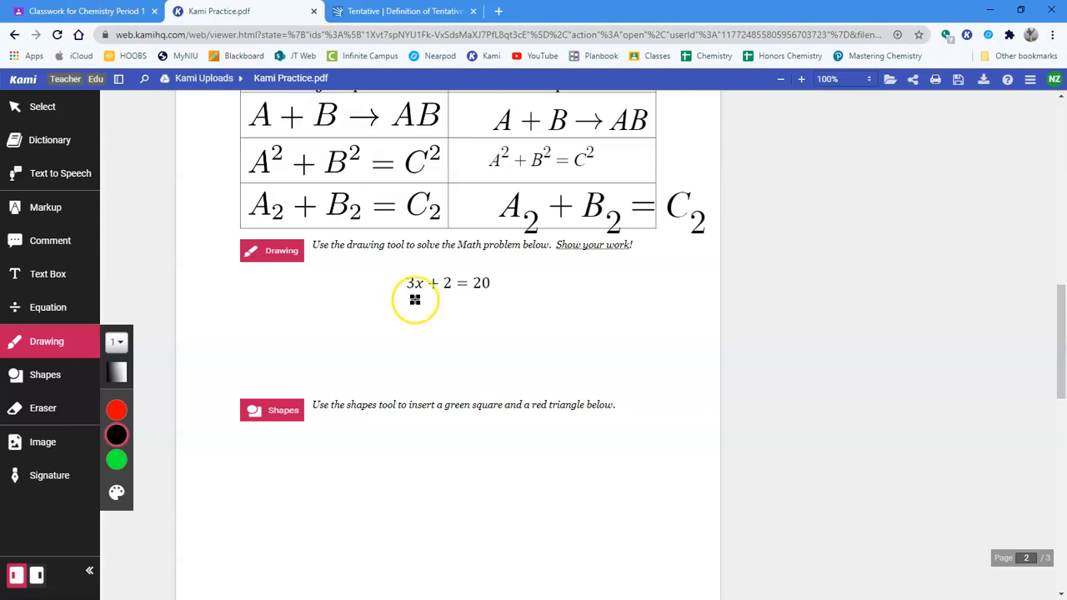
mouse_move(440, 293)
left_mouse_down()
mouse_move(443, 305)
mouse_move(502, 306)
left_mouse_up()
left_click_drag(398, 317, 522, 317)
mouse_move(423, 330)
left_mouse_down()
mouse_move(436, 345)
mouse_move(471, 346)
mouse_move(496, 336)
mouse_move(534, 344)
mouse_move(530, 332)
left_mouse_up()
- Handwrite a division by 3 under 3x and 18, strike out the 3s on the x side, and write = 6 with the 6 circled
left_click_drag(421, 357, 477, 356)
left_click_drag(448, 377, 448, 378)
left_click_drag(511, 356, 523, 356)
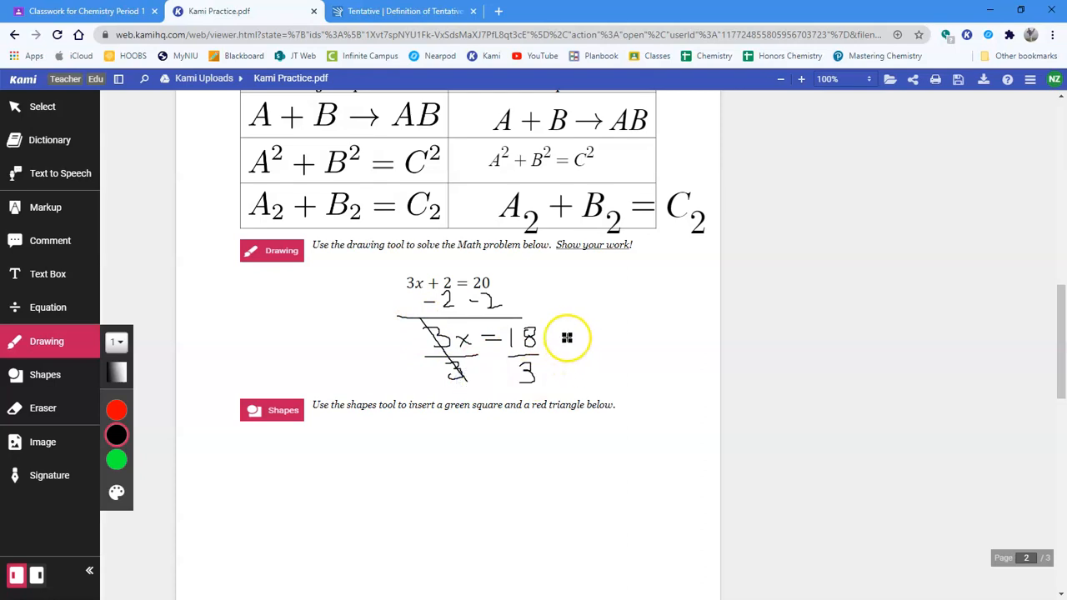
left_click_drag(544, 332, 582, 349)
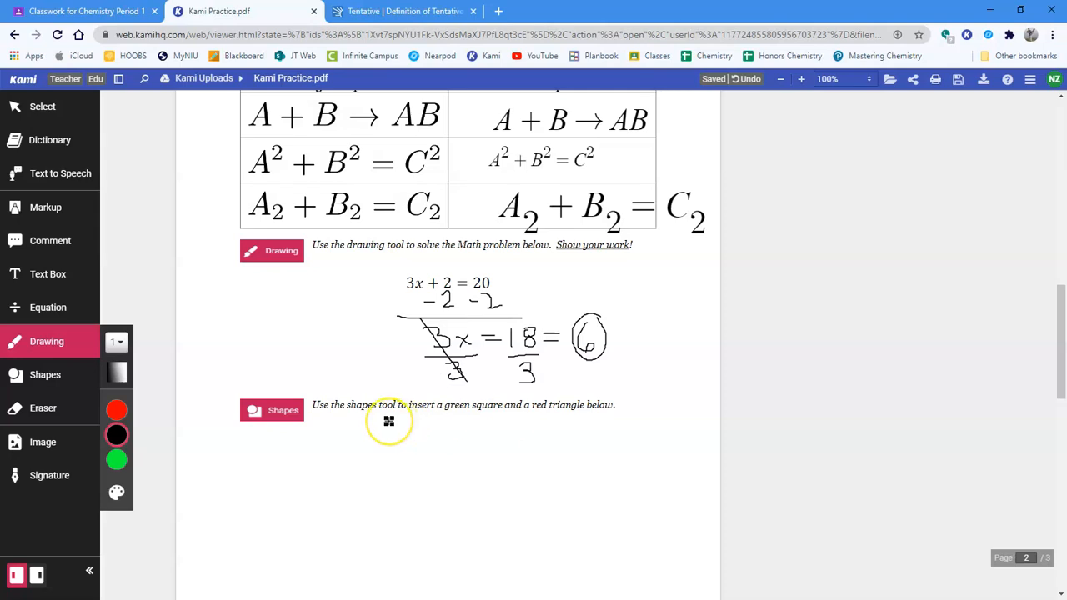
- Draw a green square below the Shapes instruction on page 2, near the page's left margin
scroll(389, 419, "down", 2)
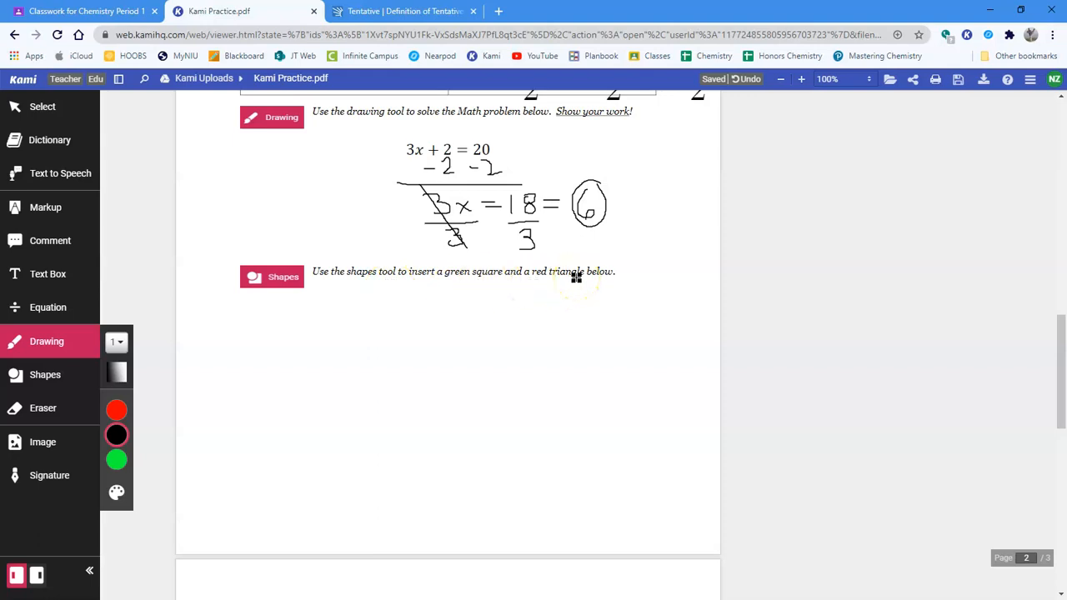
left_click(49, 377)
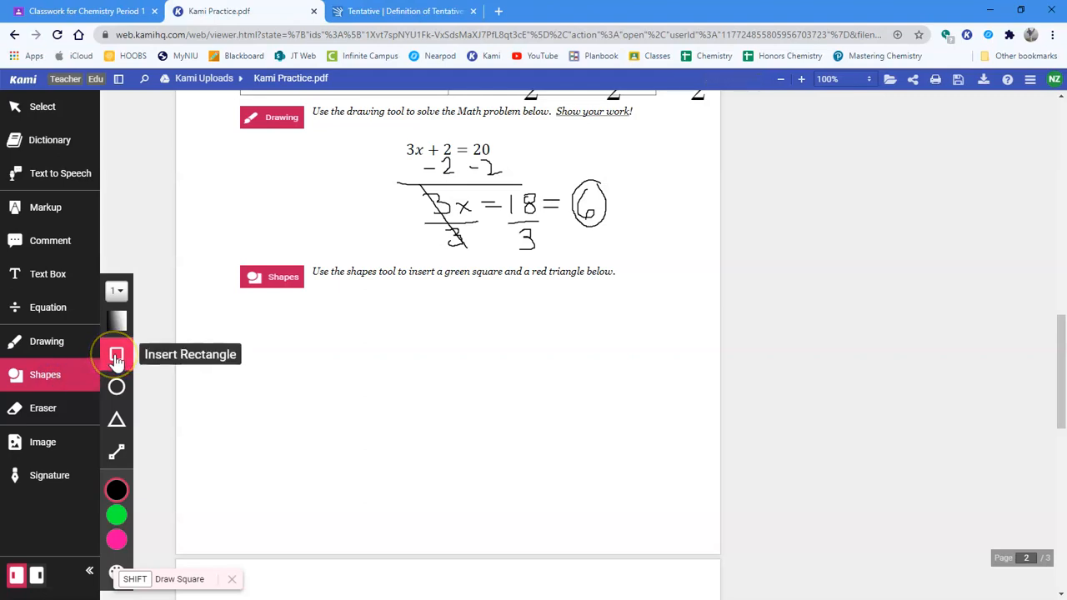
left_click(115, 485)
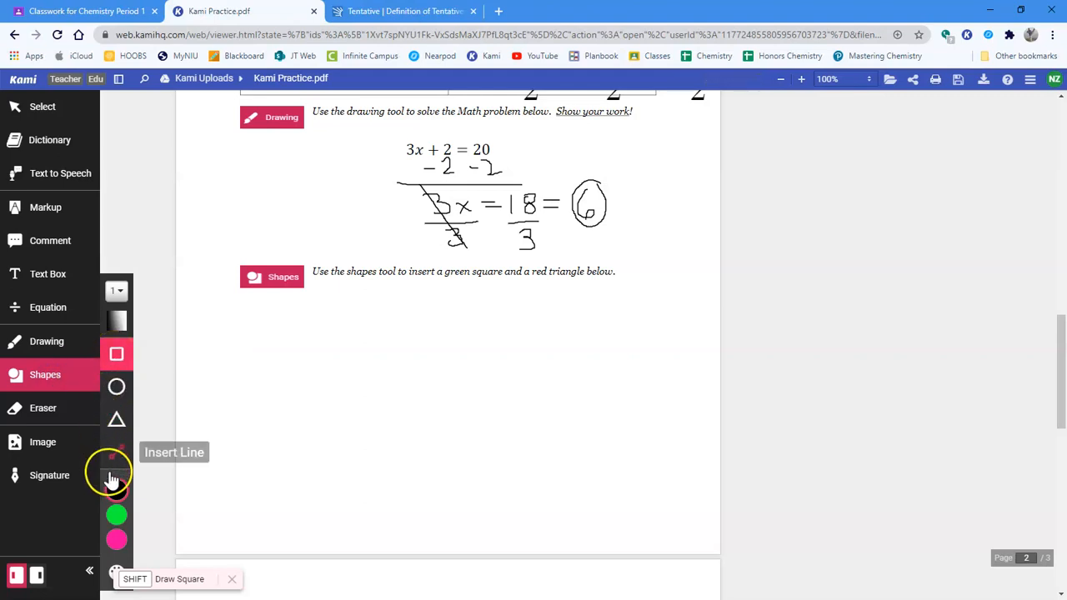
left_click(117, 517)
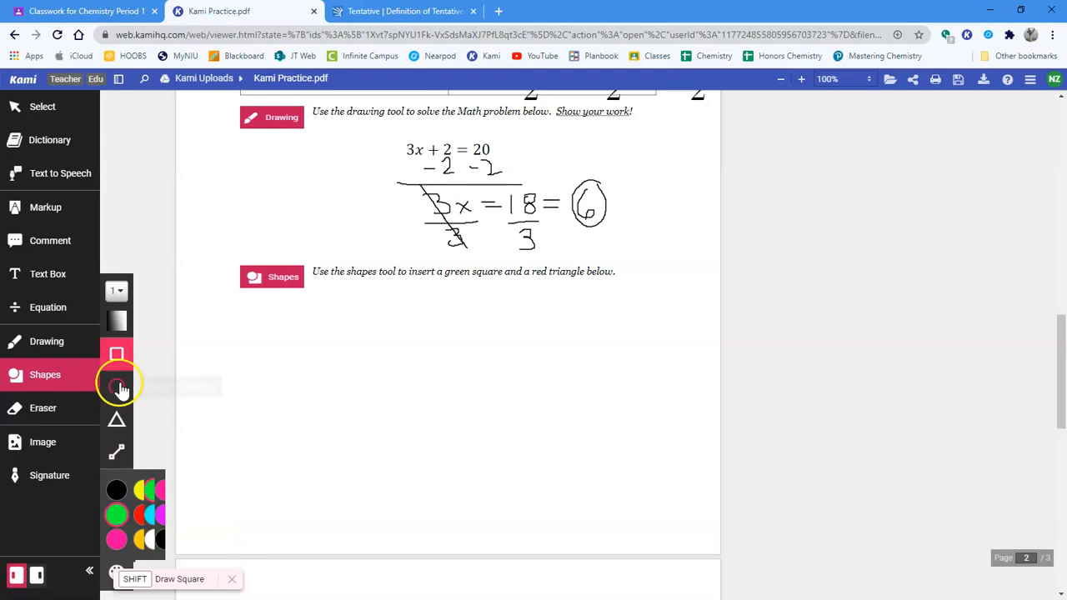
left_click_drag(251, 302, 316, 370)
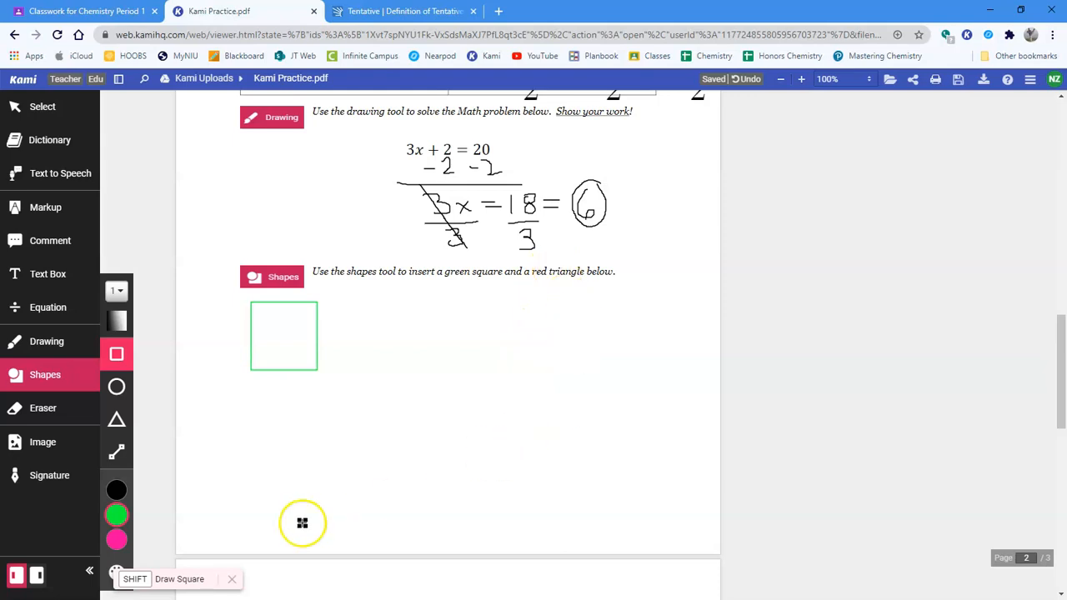
- Draw a red triangle below the Shapes instruction, wider than the green square and just beside it
mouse_move(114, 539)
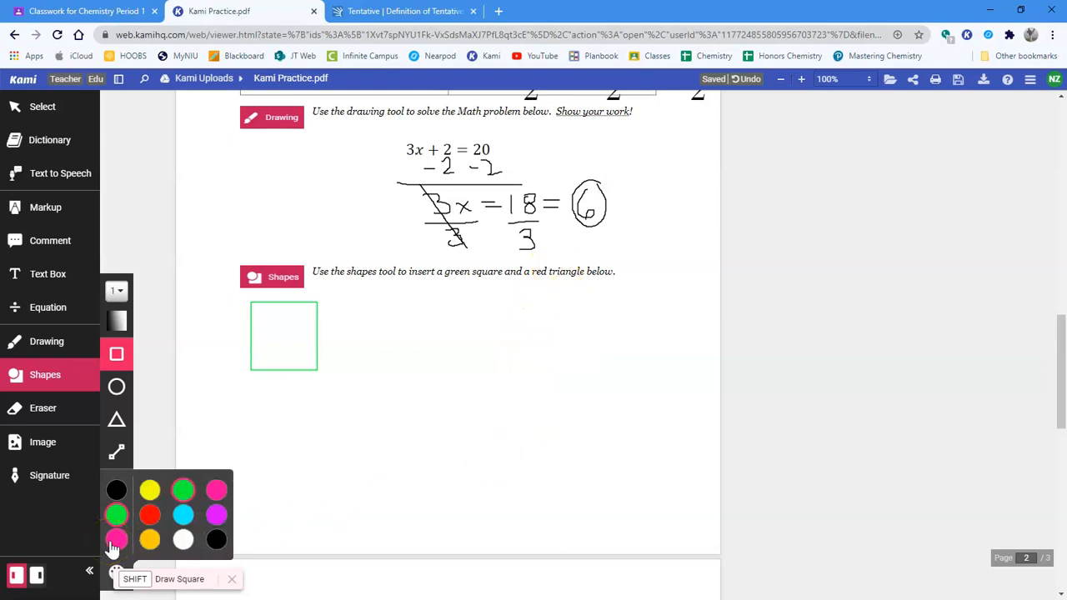
left_click(149, 515)
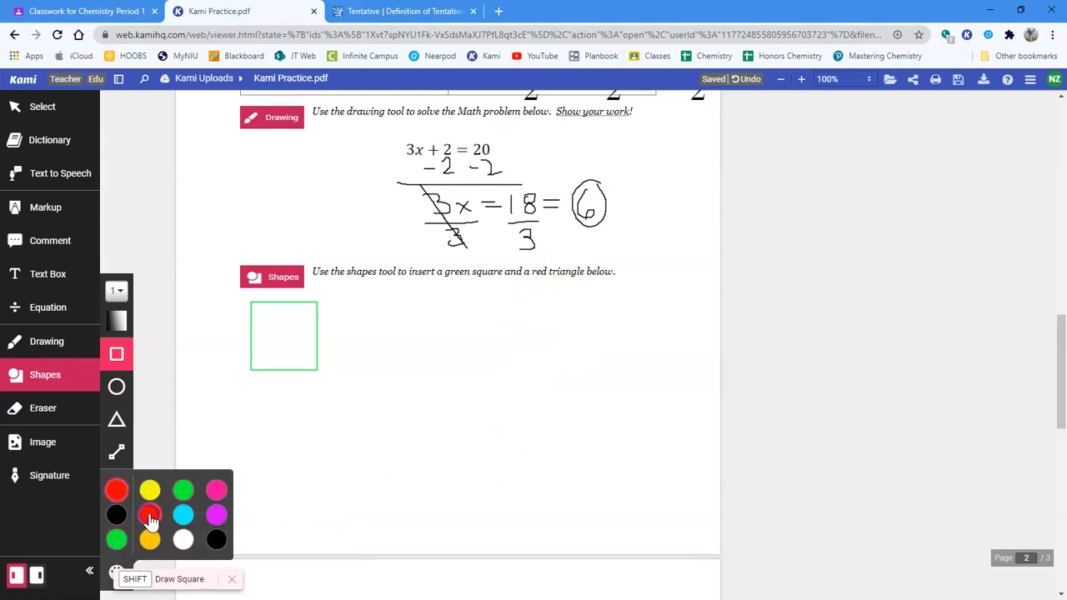
left_click(116, 420)
mouse_move(314, 317)
left_mouse_down()
mouse_move(413, 371)
mouse_move(441, 409)
left_mouse_up()
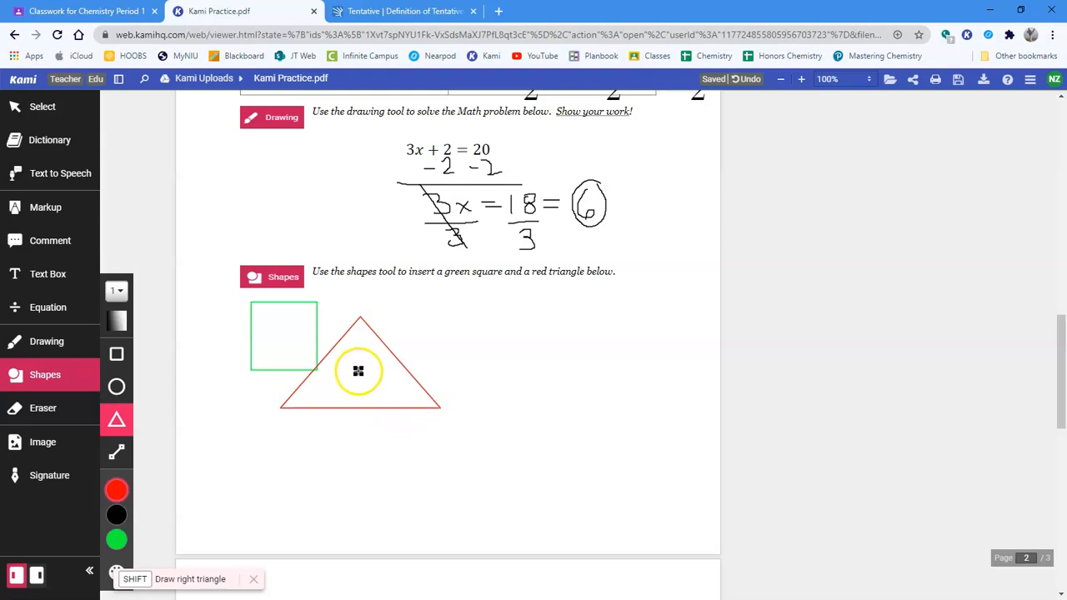
- Move the red triangle rightward clear of the green square, and shift the square slightly down and right beside it
left_click(44, 109)
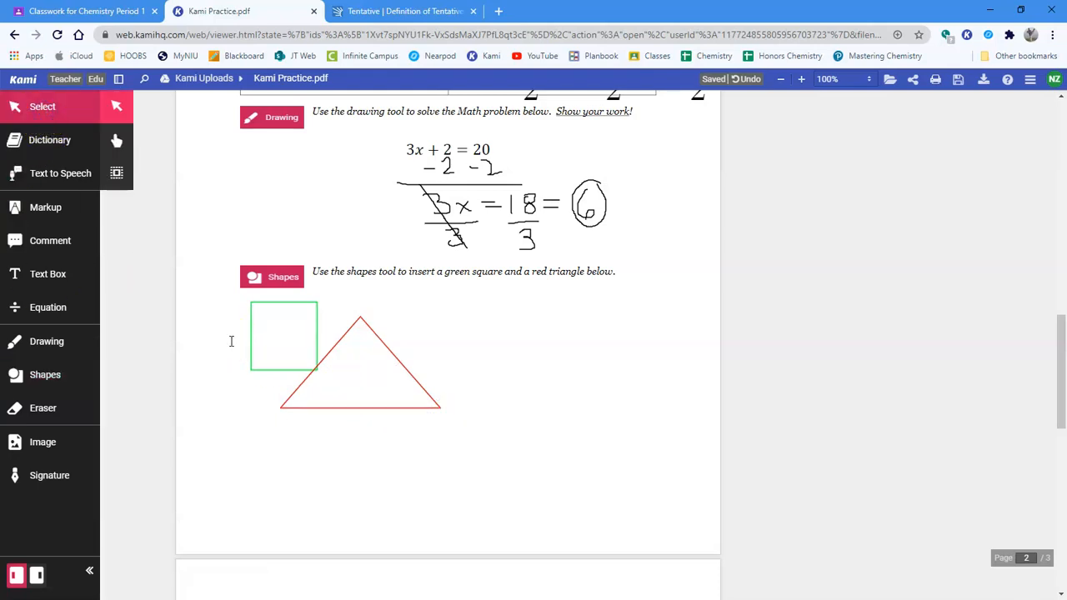
left_click(118, 79)
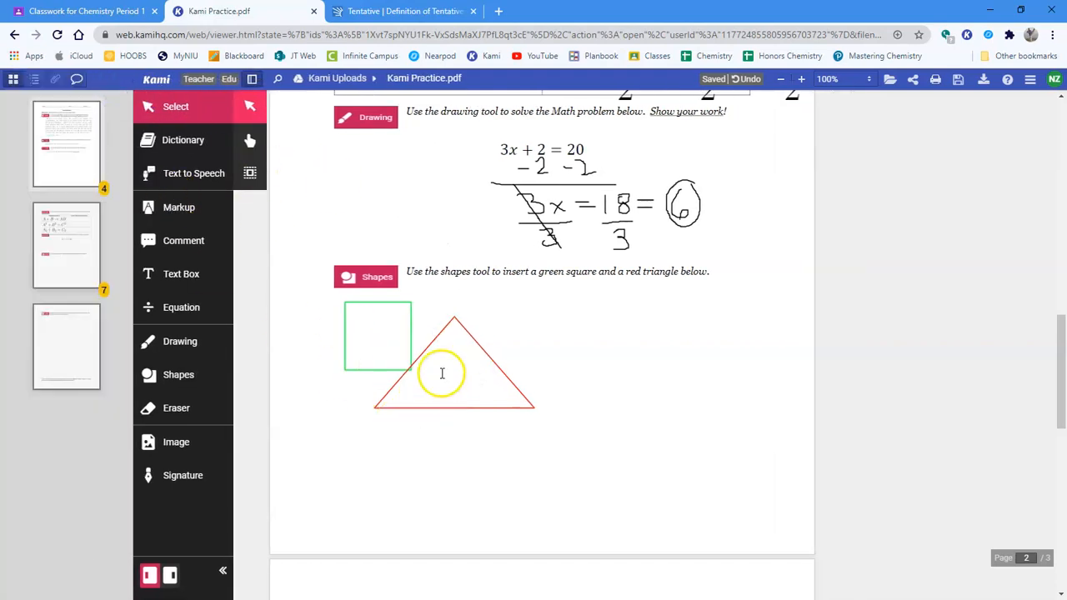
left_click_drag(422, 350, 560, 377)
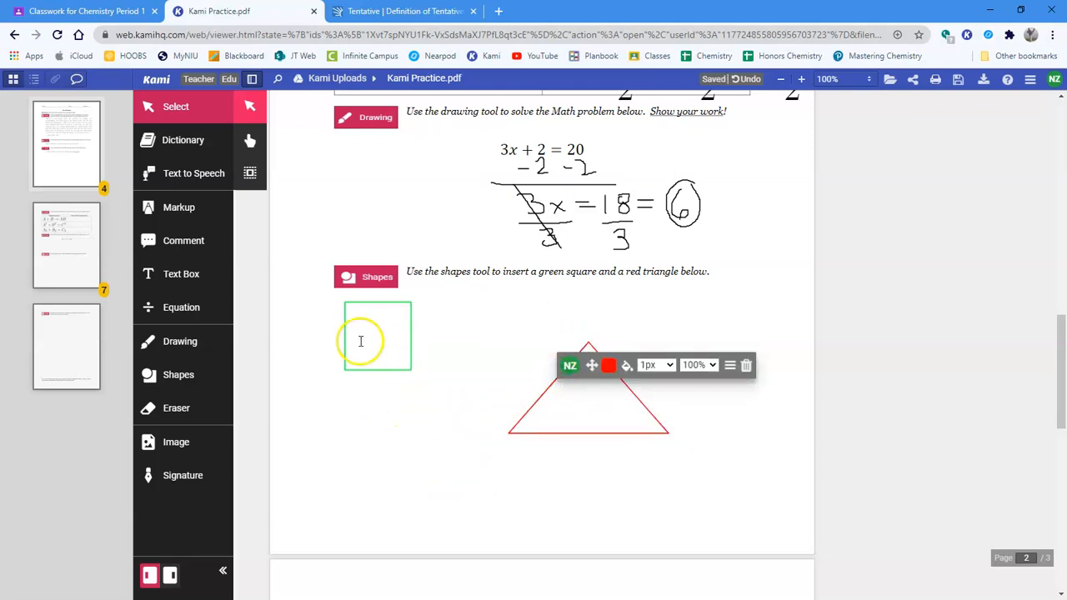
left_click_drag(411, 344, 457, 382)
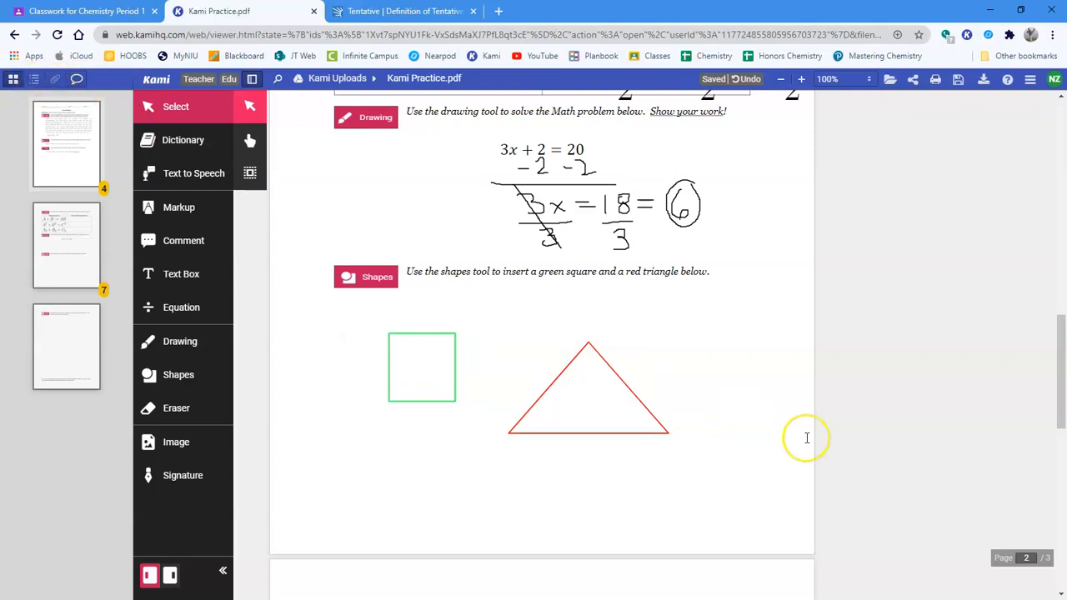
- For the Image exercise on page 3, run a Google image search for "mae jemison" from the Image tool
scroll(806, 436, "down", 4)
scroll(806, 436, "down", 2)
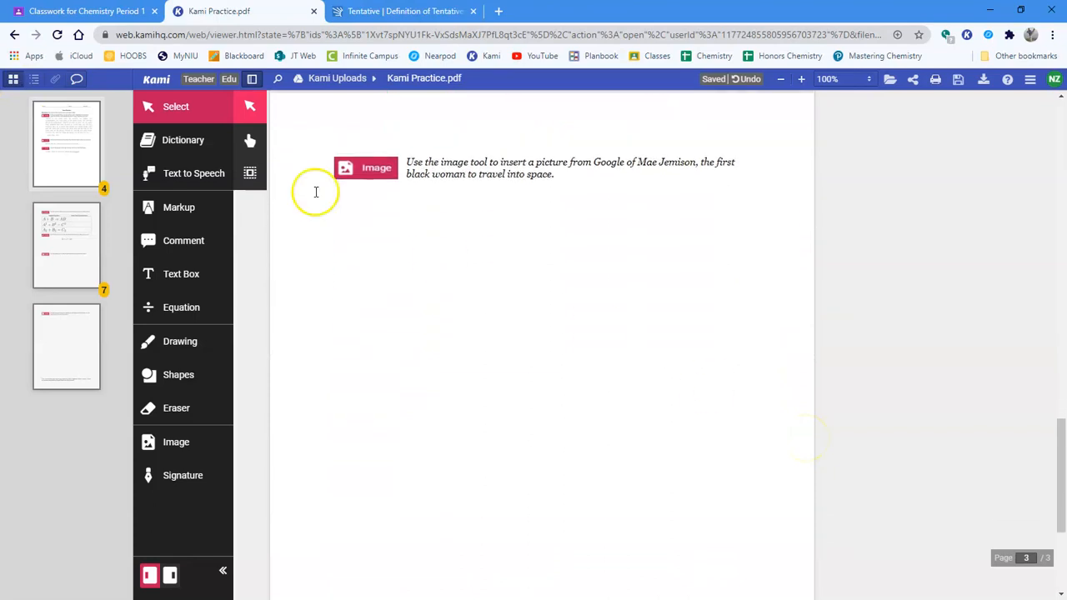
left_click(253, 81)
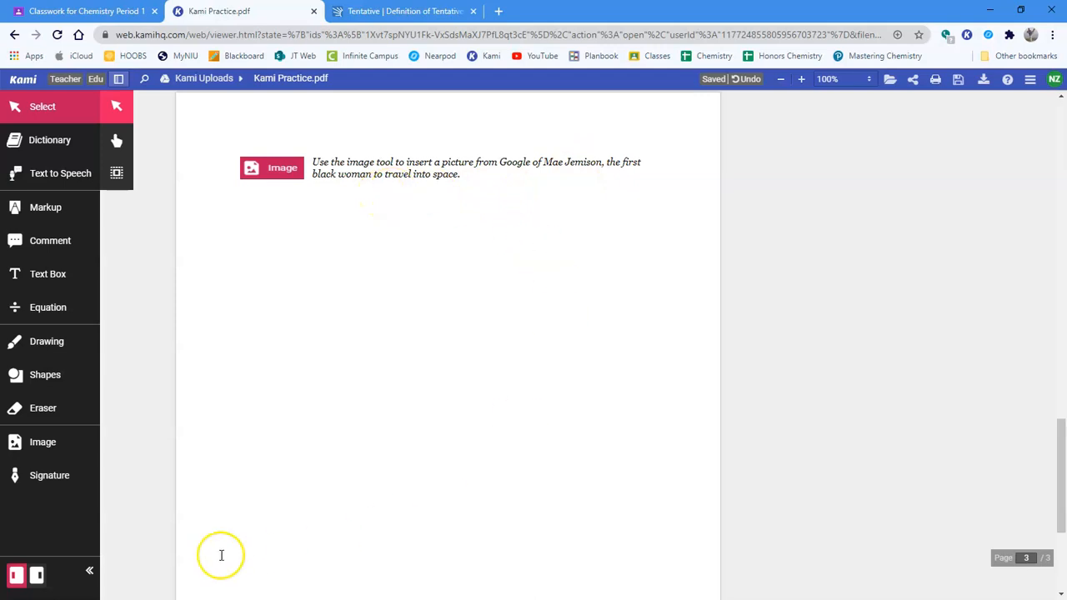
left_click(44, 446)
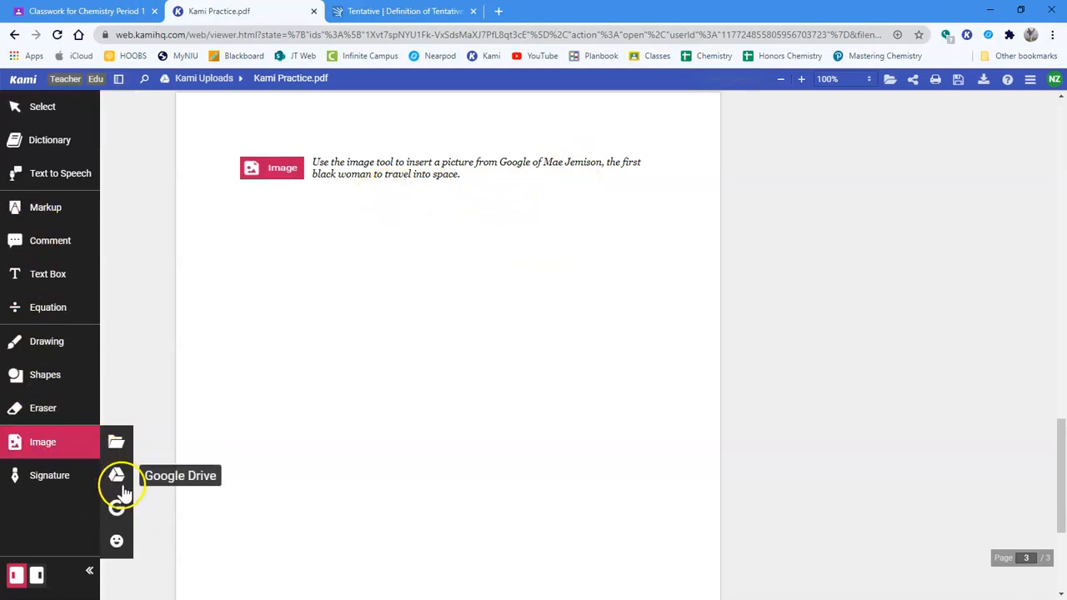
left_click(116, 509)
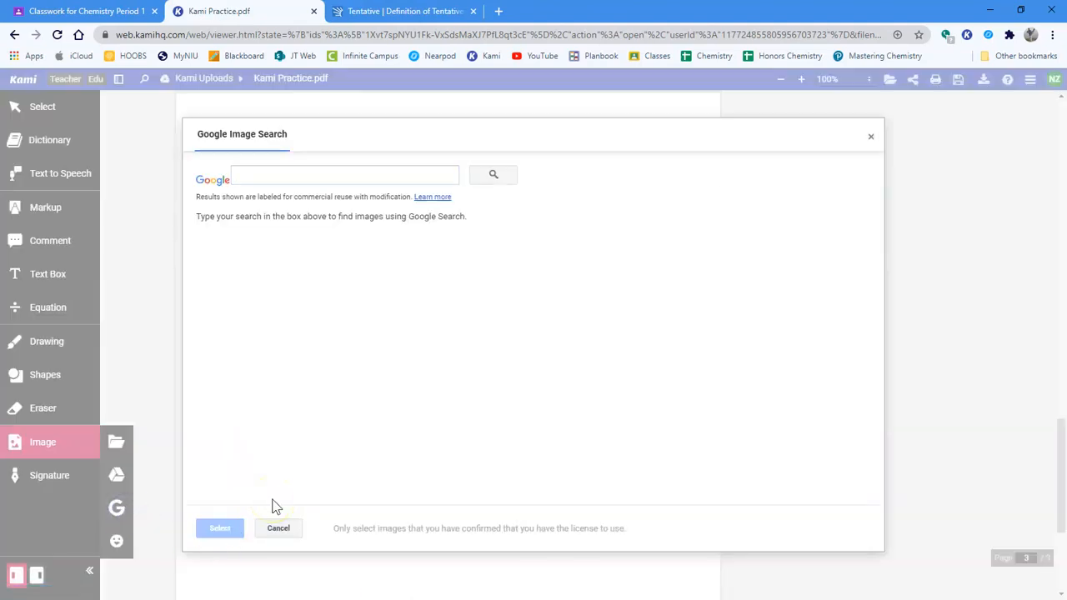
left_click(287, 180)
type("mae jemison")
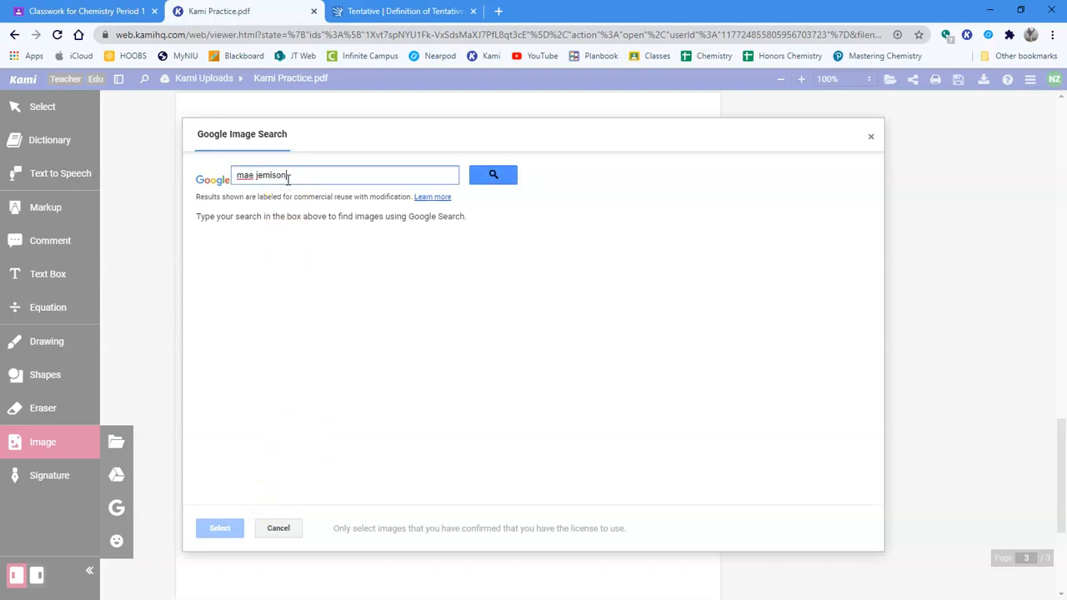
key("Return")
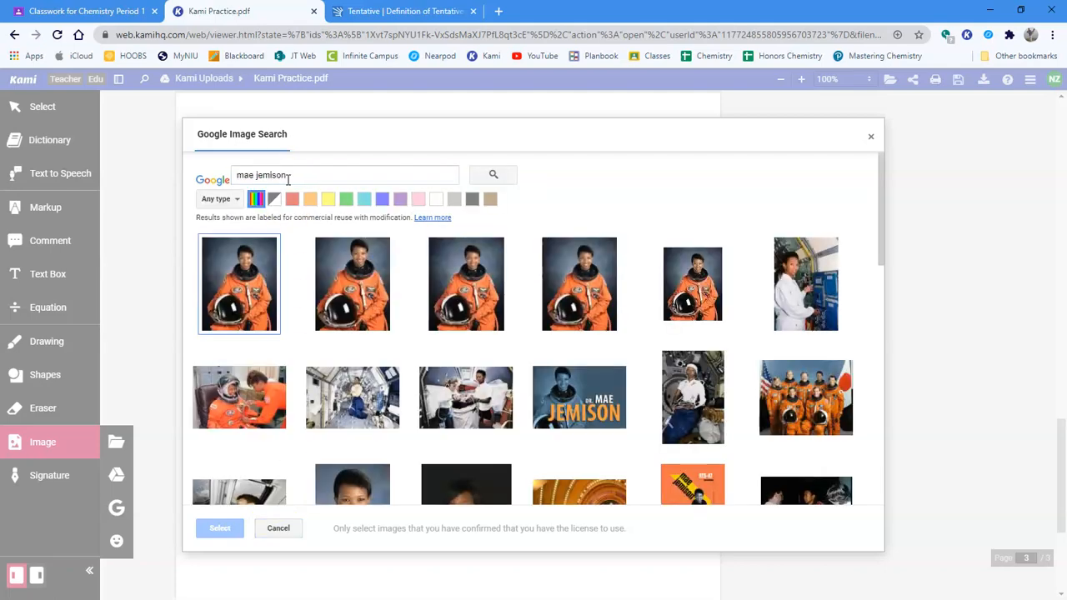
- Insert the first Mae Jemison portrait from the results and place it below the Image instruction on page 3
left_click(247, 269)
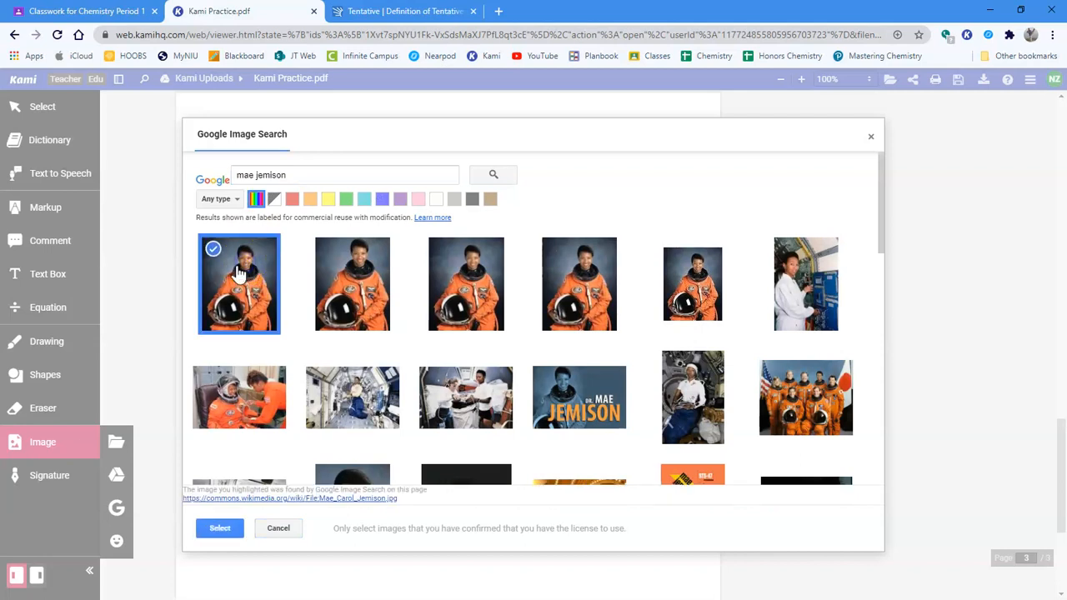
left_click(219, 529)
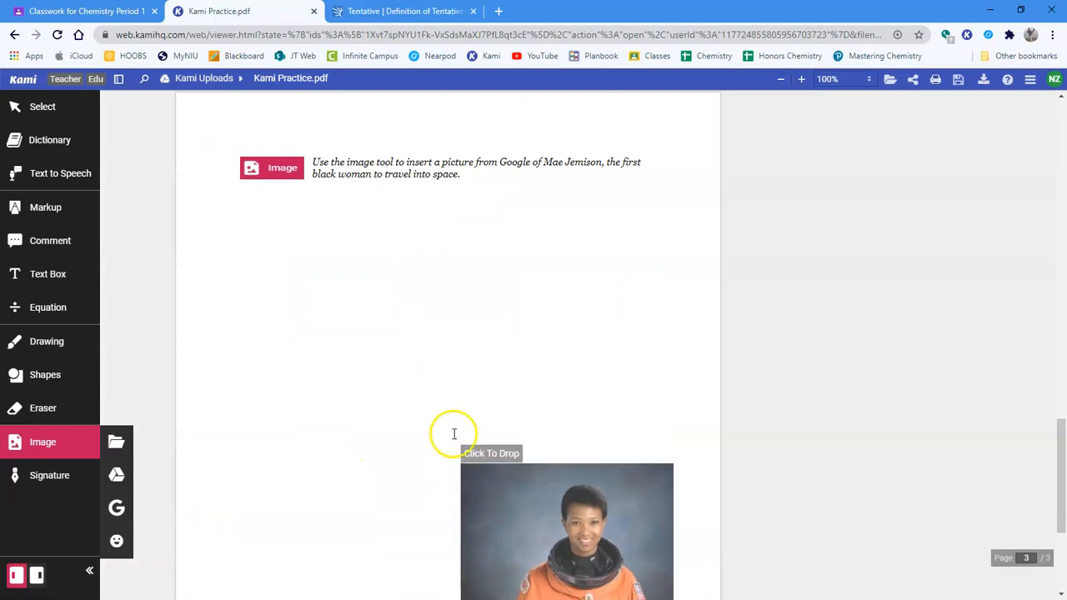
left_click(333, 212)
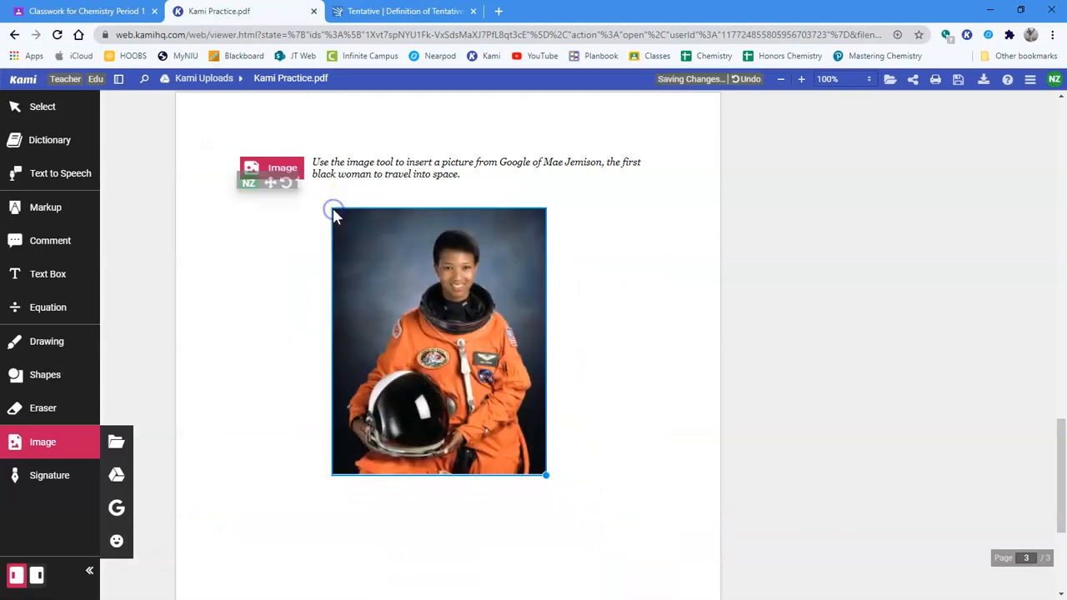
left_click(266, 279)
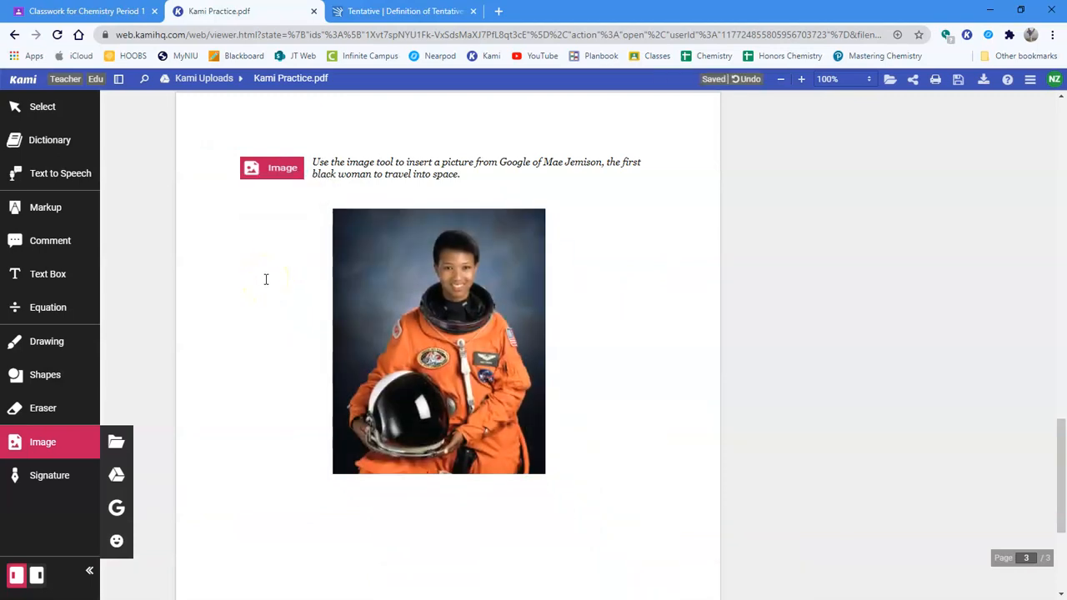
- Add 1 new page of type Blank Page after page 3 of the document
scroll(266, 280, "down", 3)
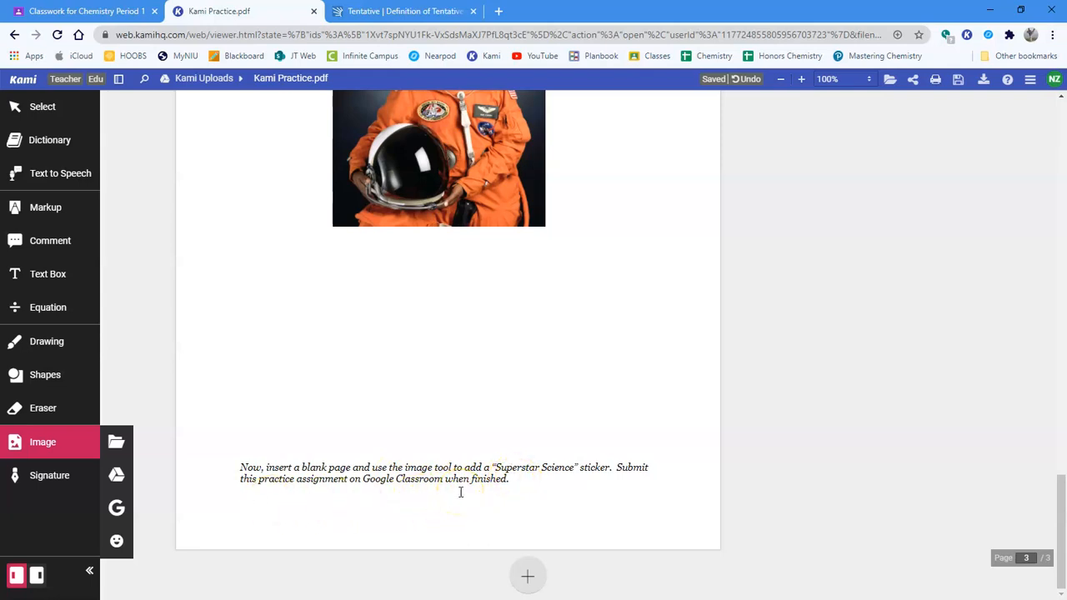
left_click(531, 578)
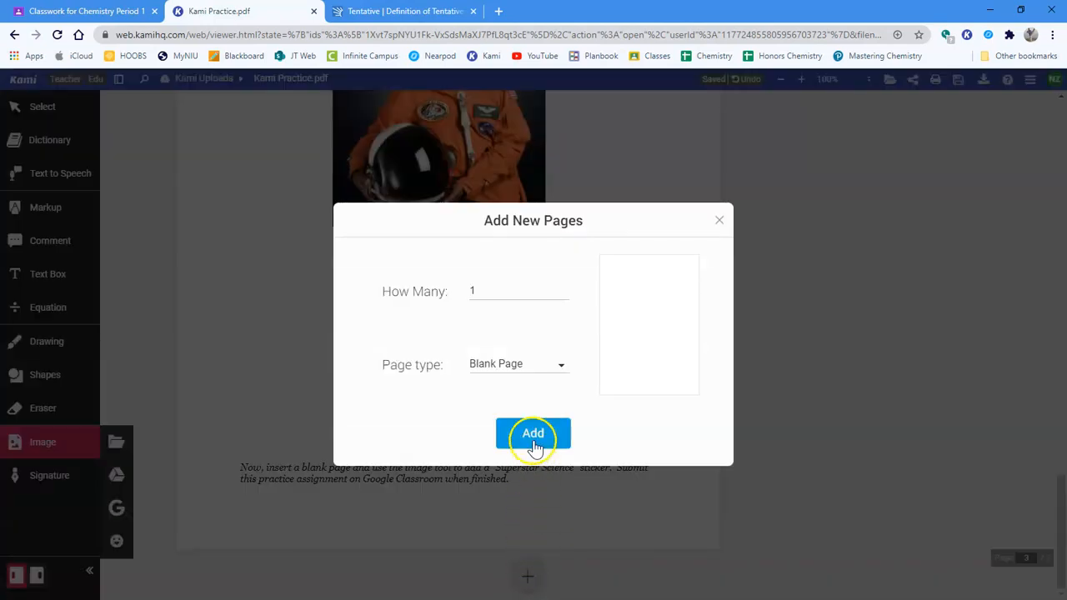
left_click(535, 444)
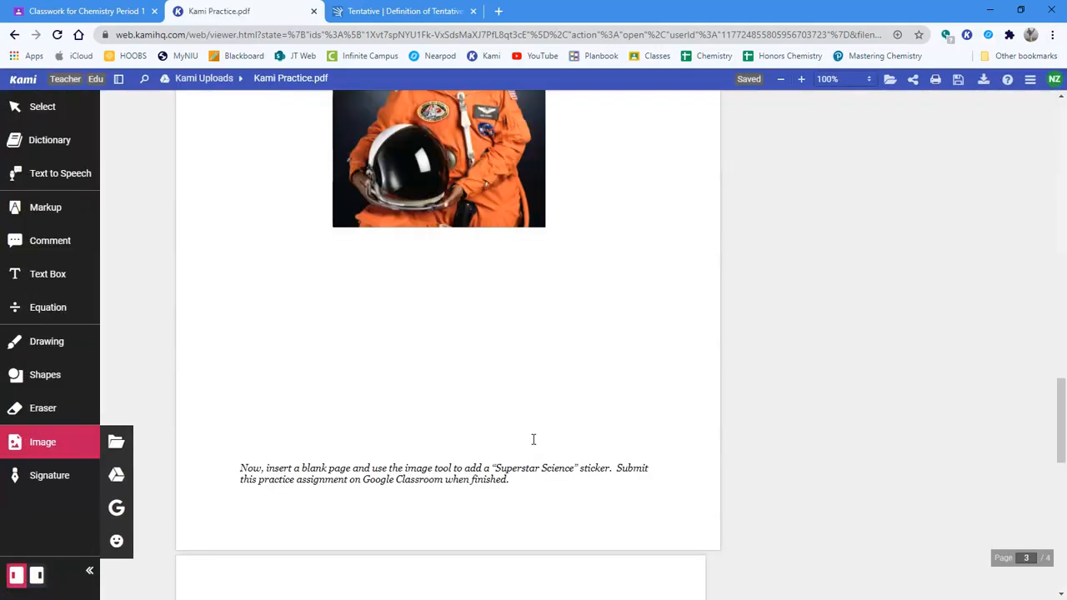
- Place the Science Superstar sticker in the upper middle of the blank page 4
scroll(469, 319, "down", 6)
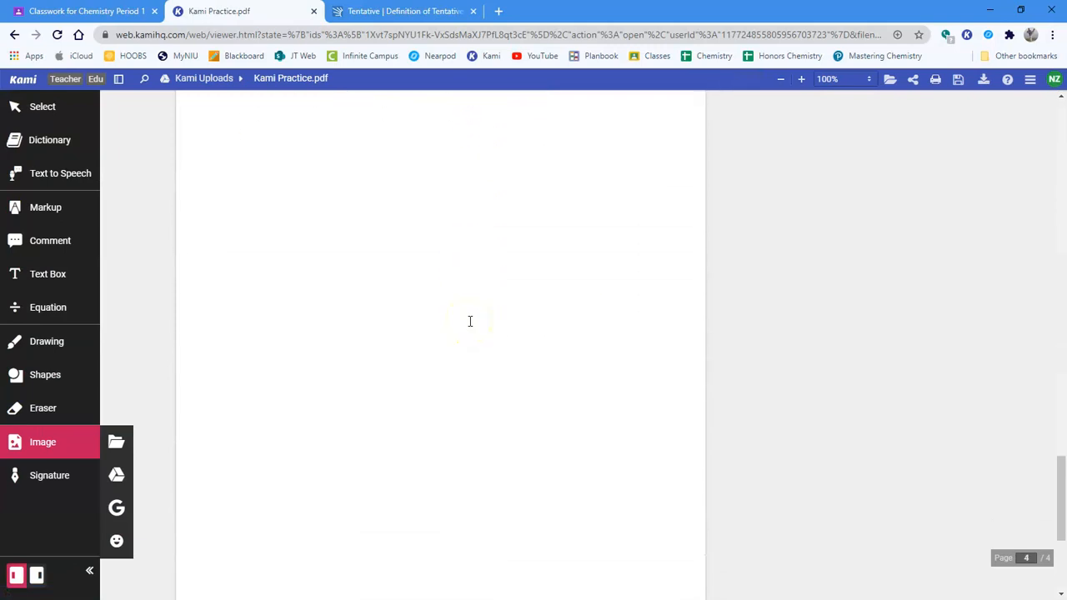
left_click(117, 546)
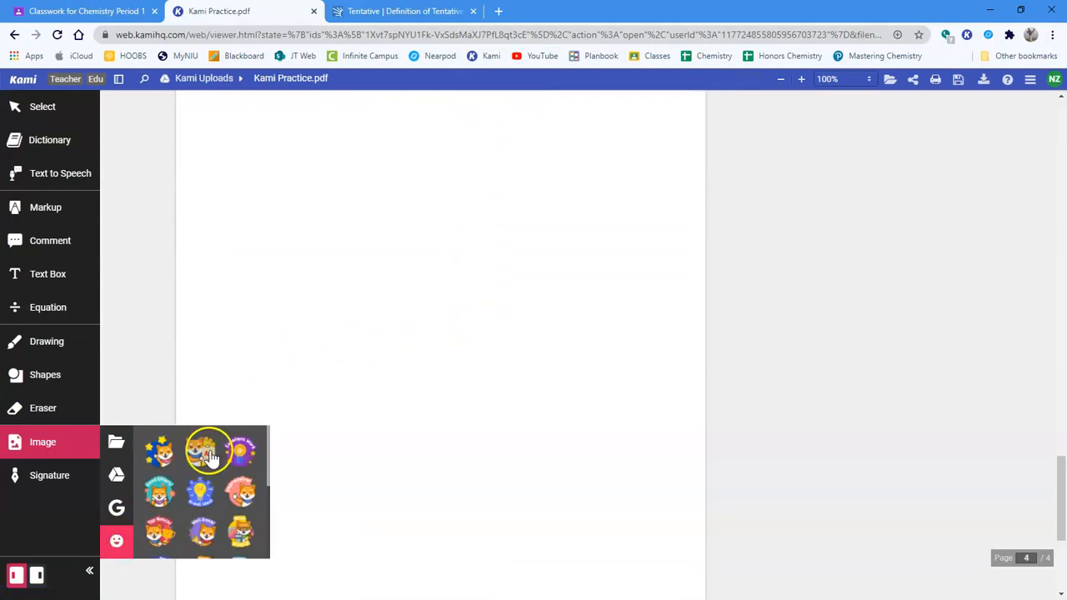
scroll(205, 501, "down", 3)
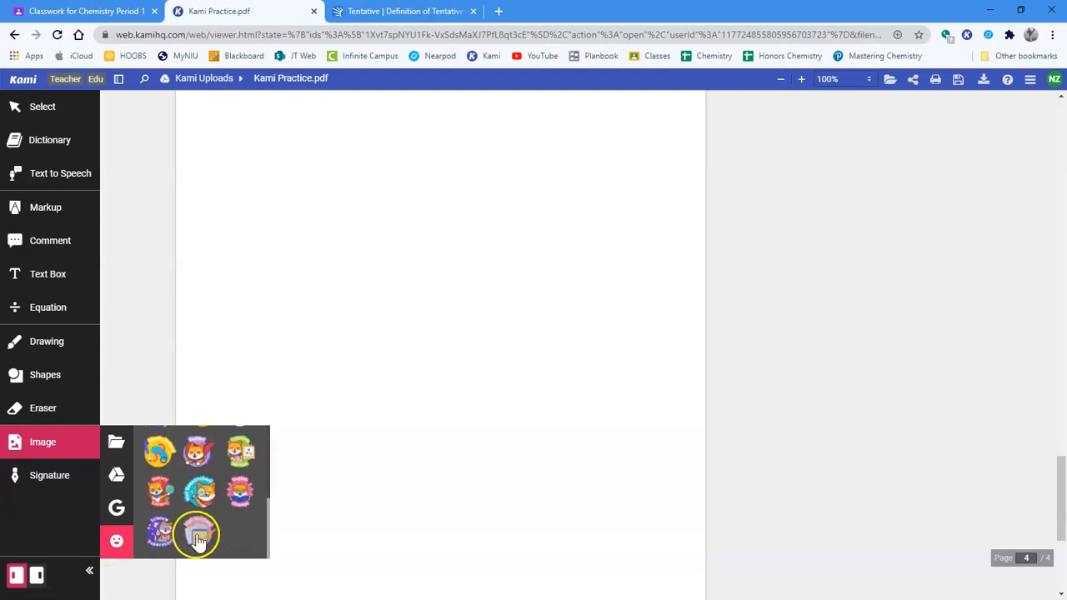
left_click(161, 534)
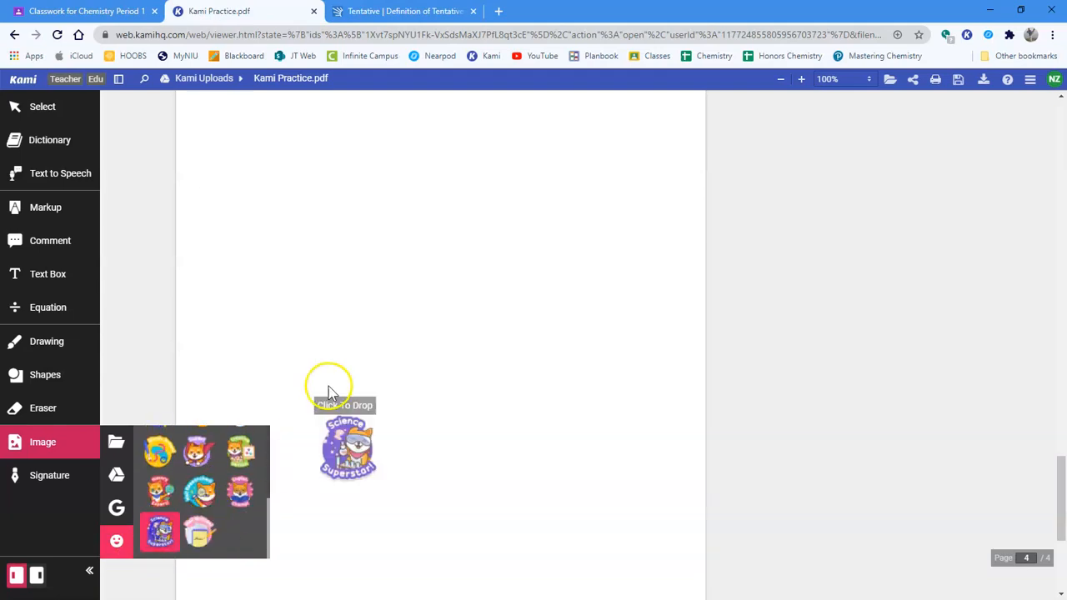
left_click(426, 189)
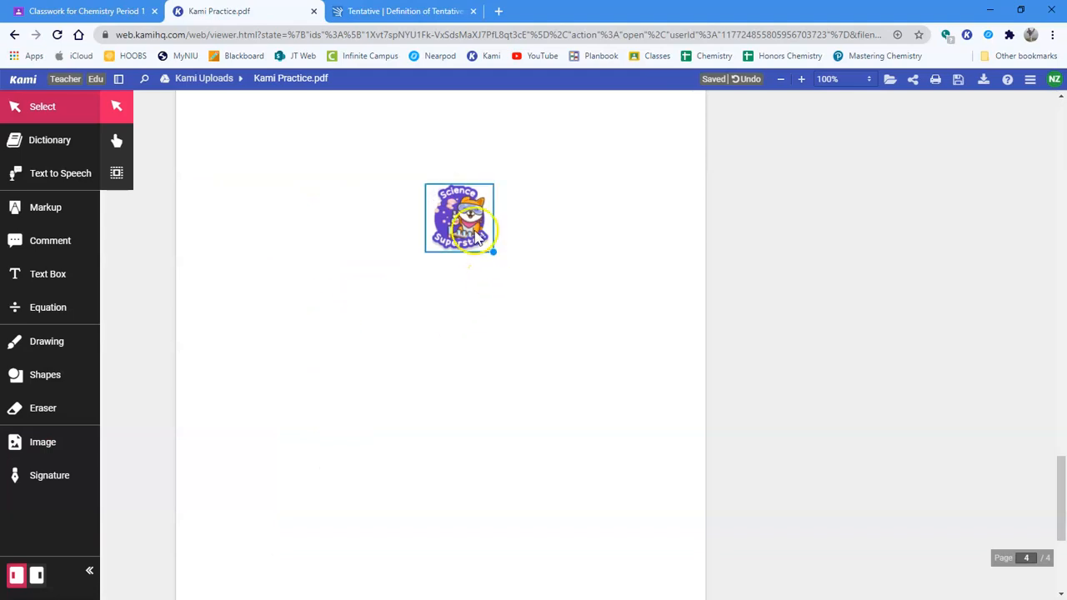
- Enlarge the Science Superstar sticker to several times its size and centre it horizontally on the page
left_click_drag(491, 250, 659, 431)
left_click_drag(547, 304, 458, 302)
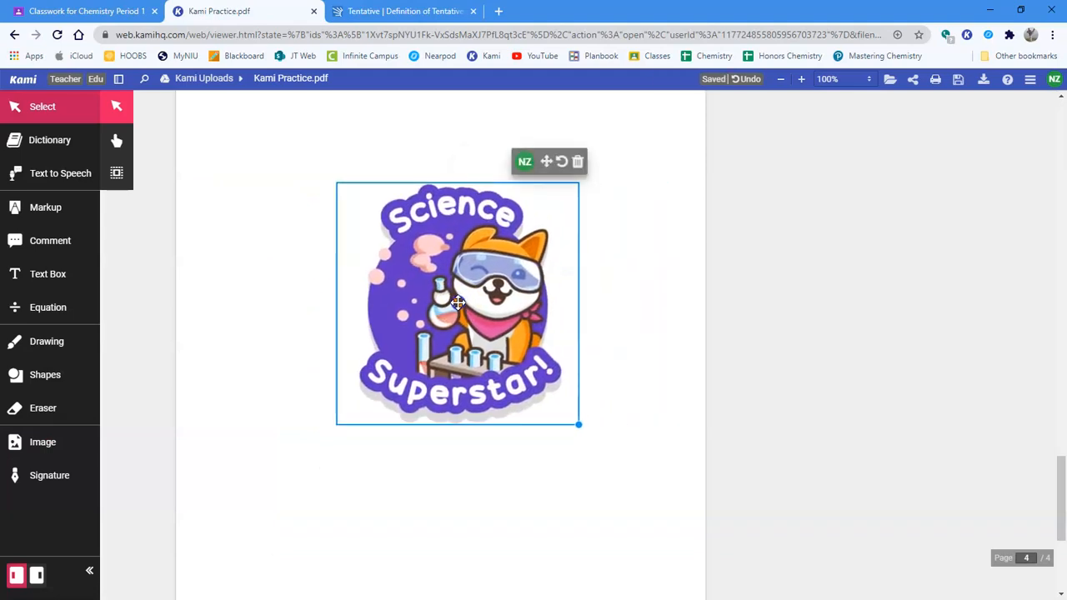
left_click(581, 409)
- Look back over the completed exercises up to the first page of the document
scroll(642, 482, "down", 1)
scroll(642, 481, "up", 8)
scroll(642, 481, "up", 15)
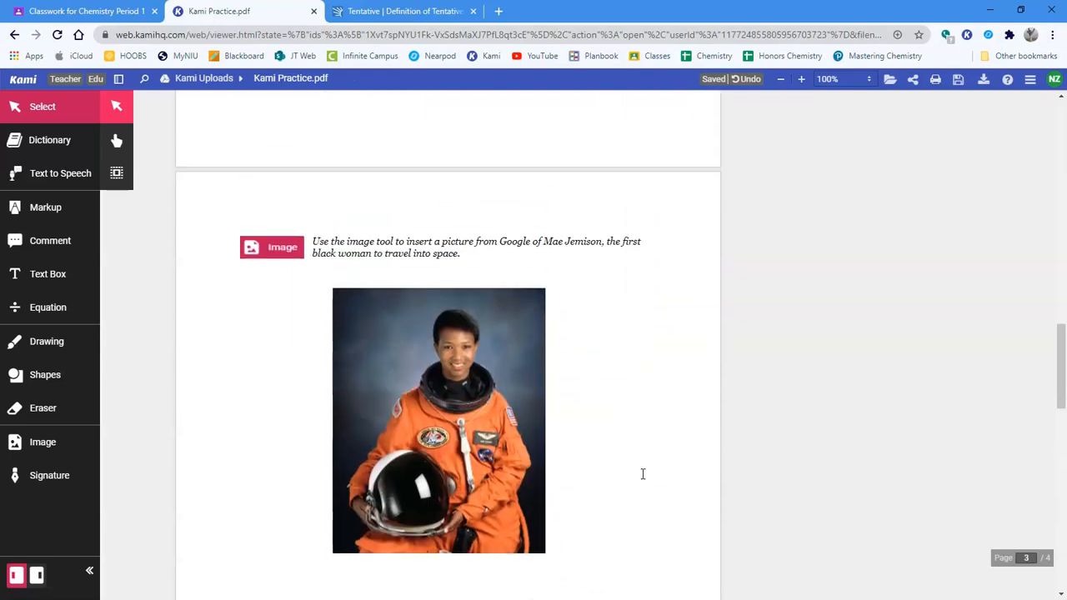
scroll(642, 481, "up", 3)
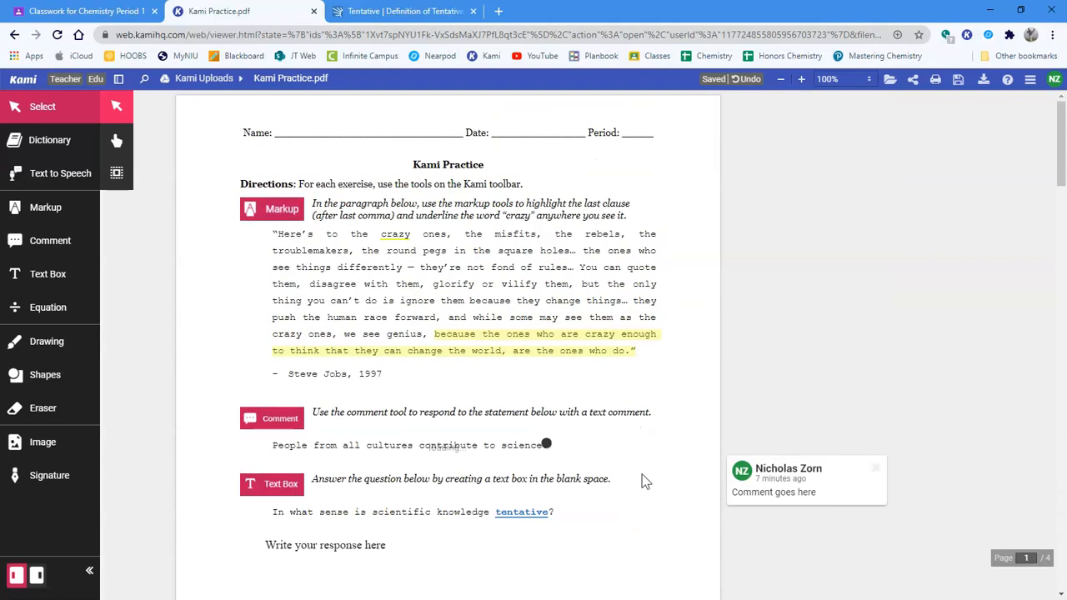